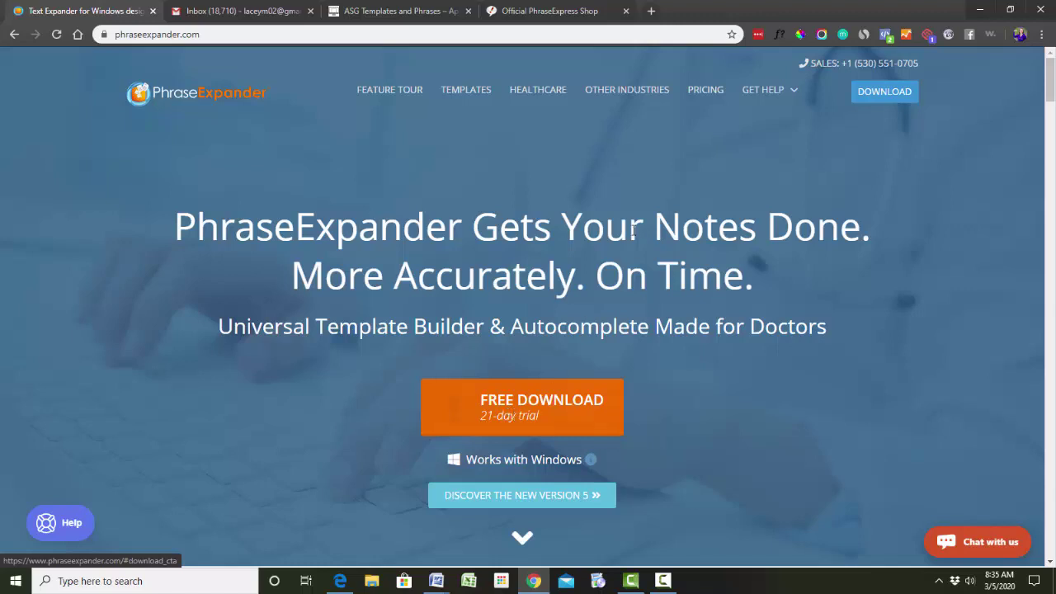
Step: Compare the PhraseExpress editions in its shop and check the checkout price of the Standard edition with 1 year of maintenance
click(543, 18)
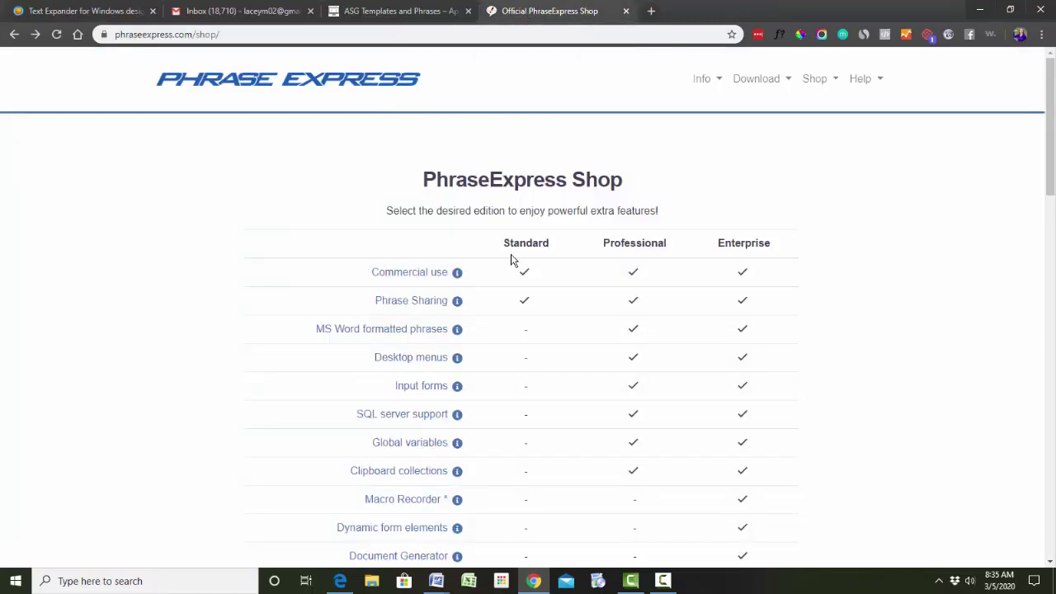
scroll(519, 306, down, 4)
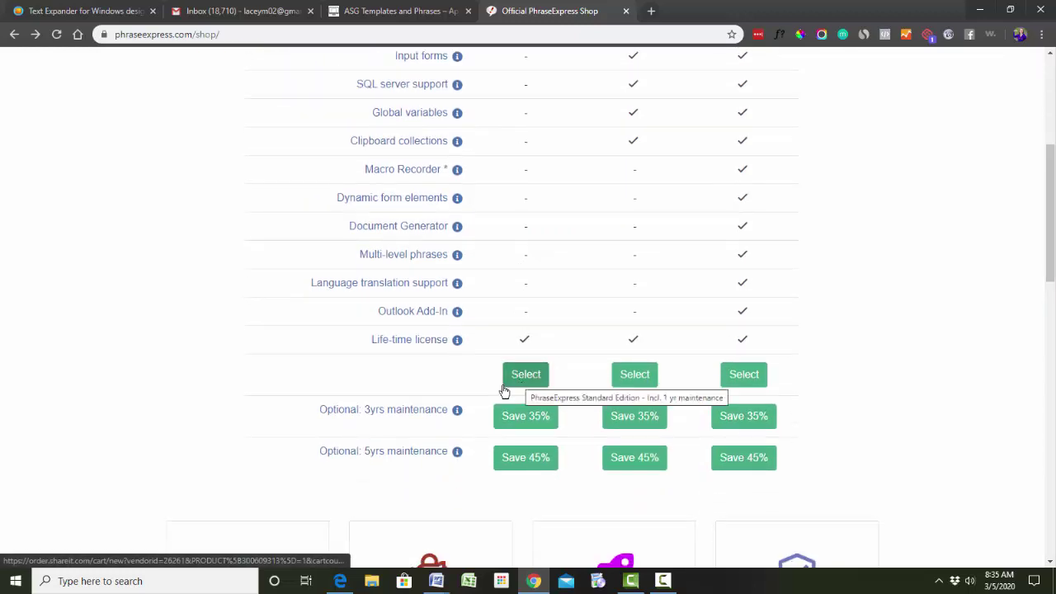
mouse_move(384, 417)
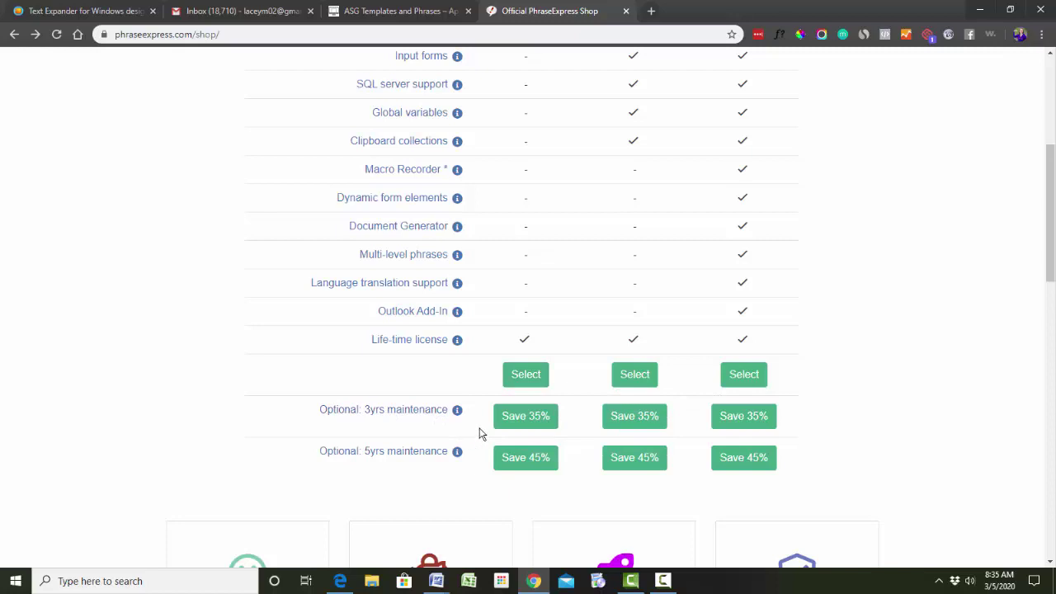
click(528, 376)
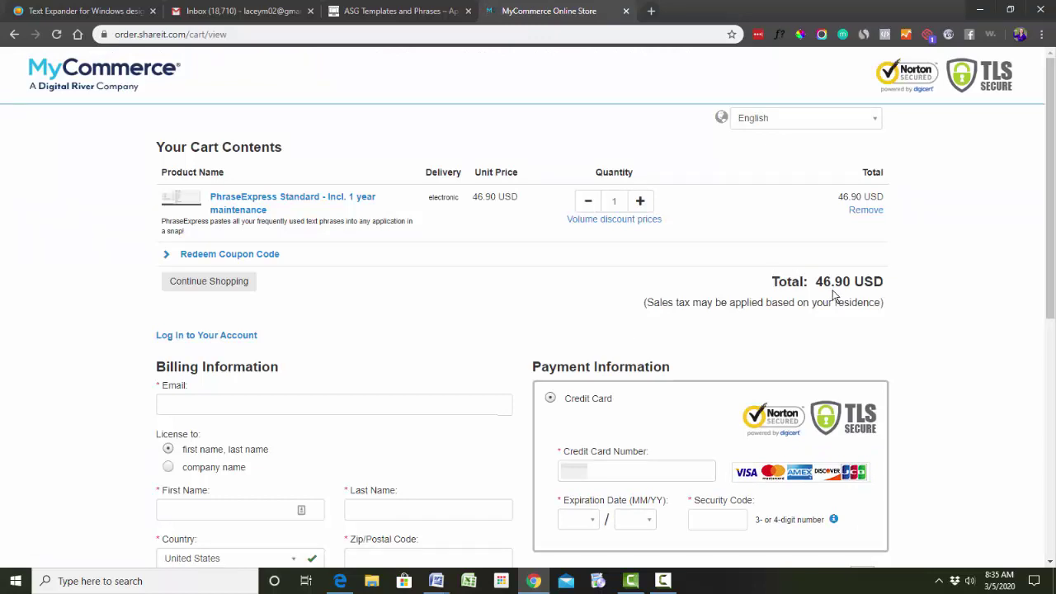
Step: Review the PhraseExpander pricing page for the Standard, Professional and Medical licenses, and return to its home page
click(99, 8)
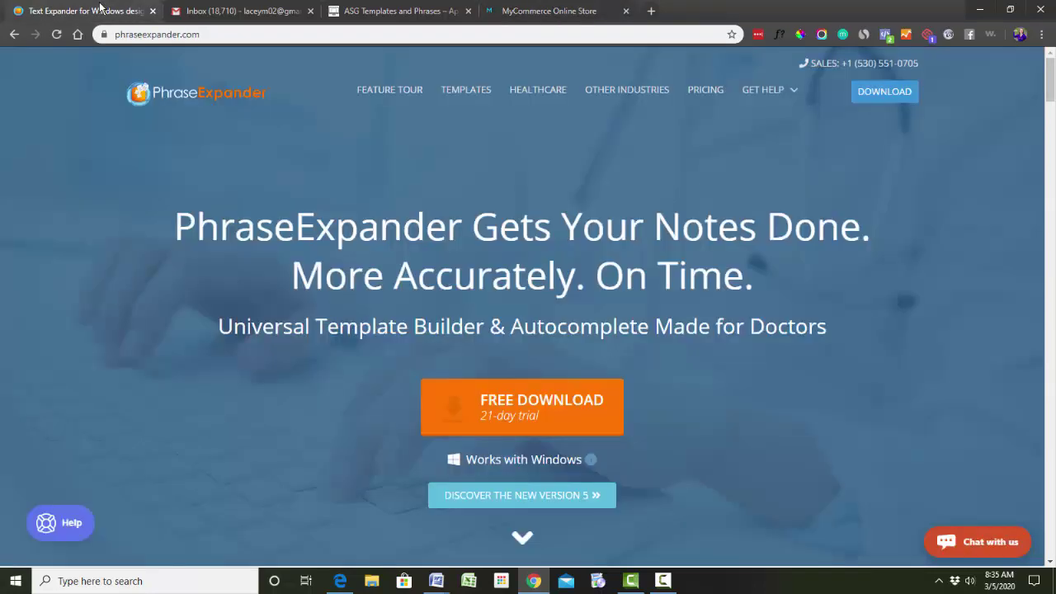
click(706, 90)
scroll(664, 245, down, 1)
scroll(512, 281, down, 2)
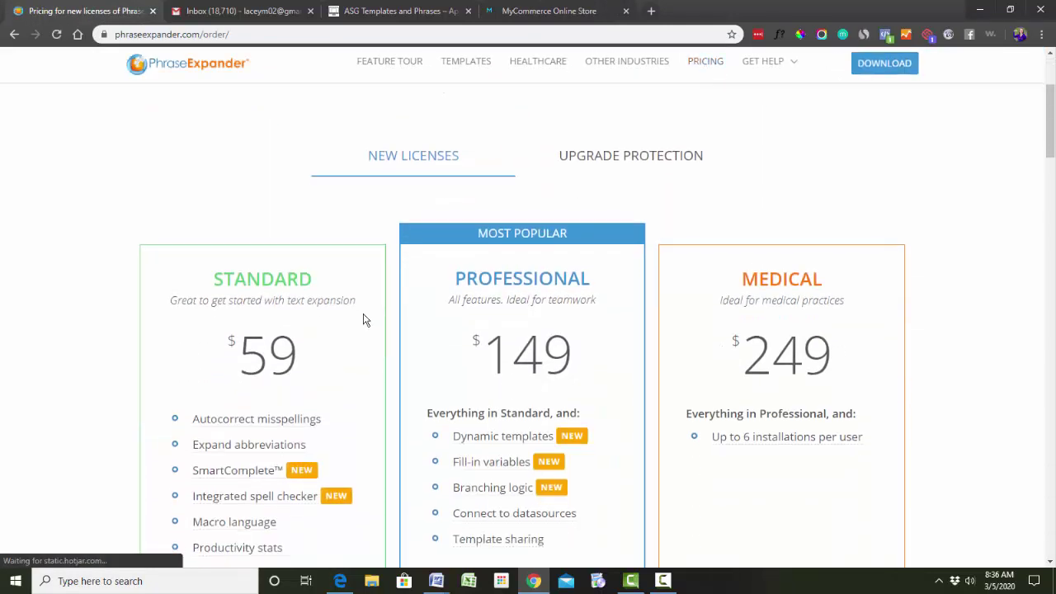
scroll(198, 358, down, 1)
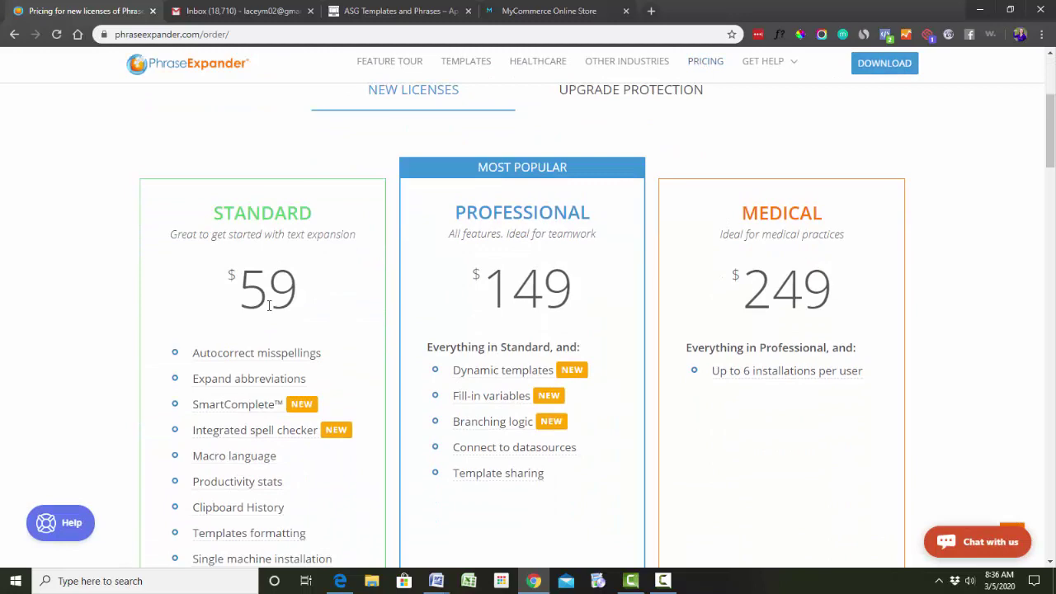
scroll(268, 305, down, 2)
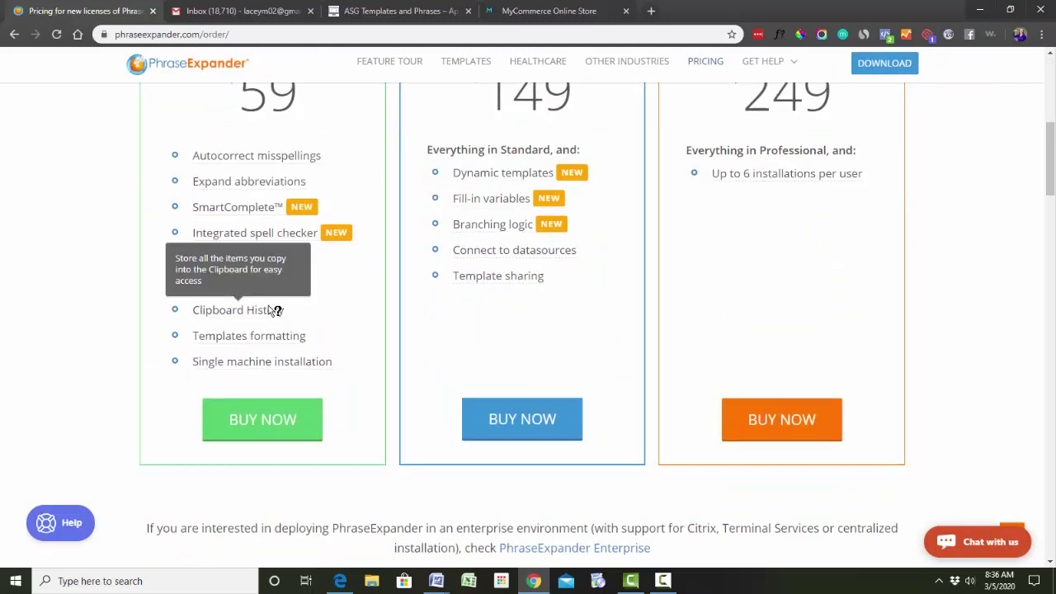
scroll(270, 307, up, 3)
scroll(268, 305, up, 2)
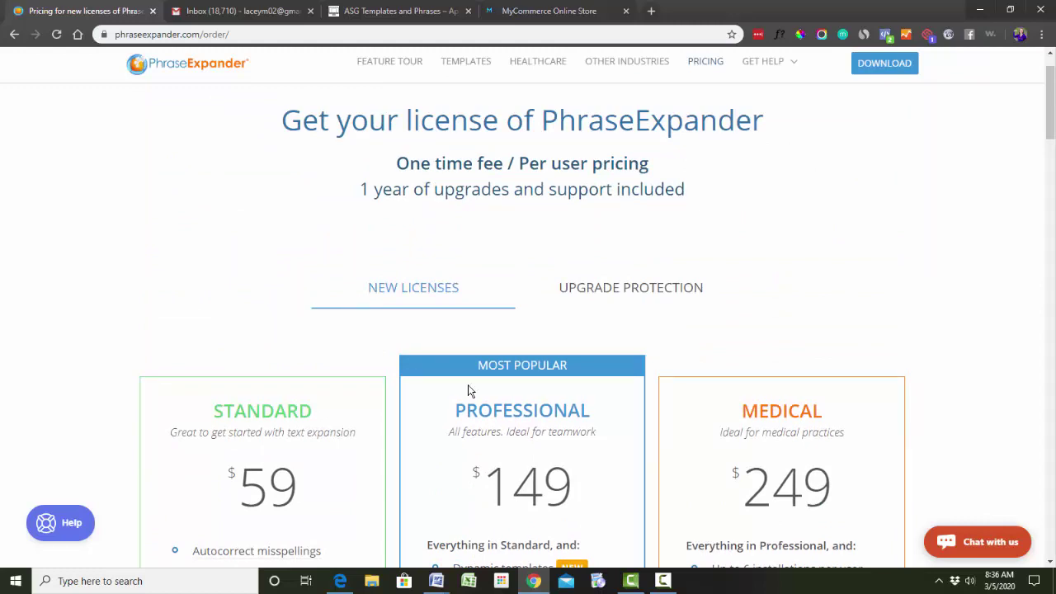
key(alt+Left)
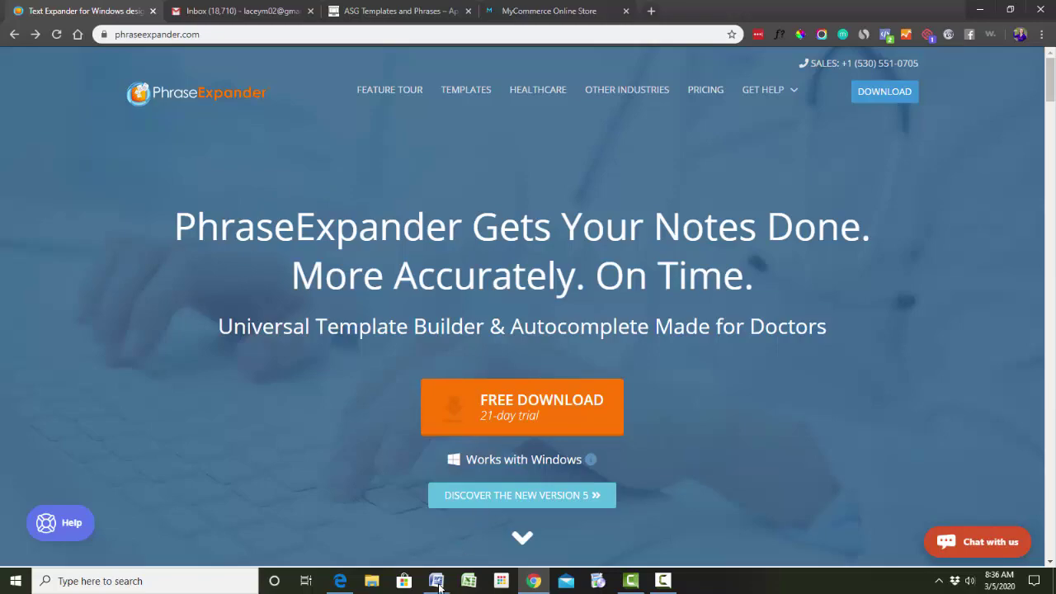
Step: Switch to the Word appraisal review template and copy the whole answer paragraph under question 1 about market conditions
mouse_move(439, 584)
click(472, 544)
scroll(206, 345, up, 1)
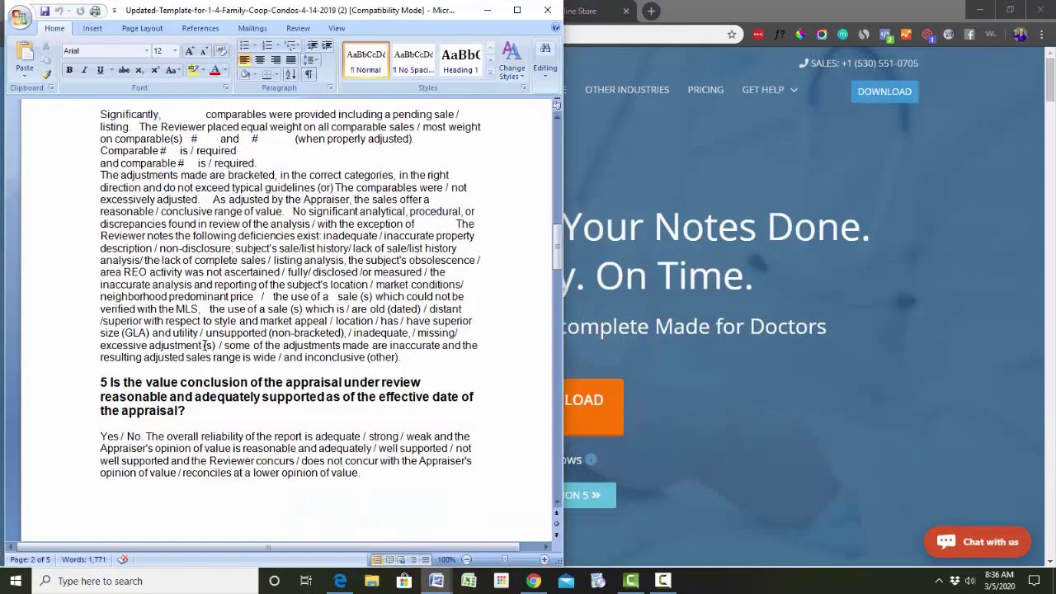
scroll(205, 344, up, 20)
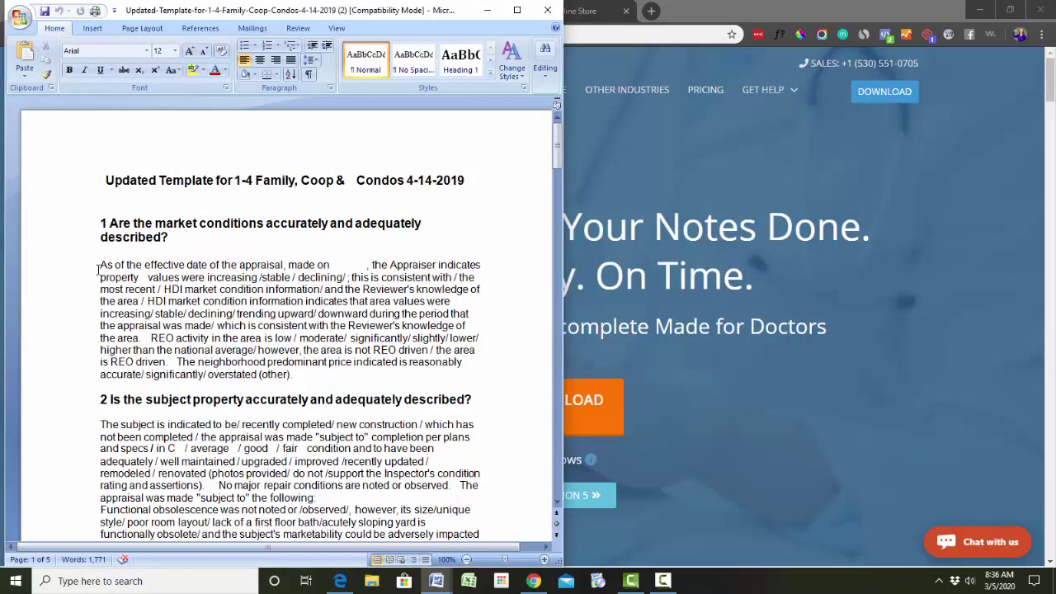
drag(98, 269, 288, 367)
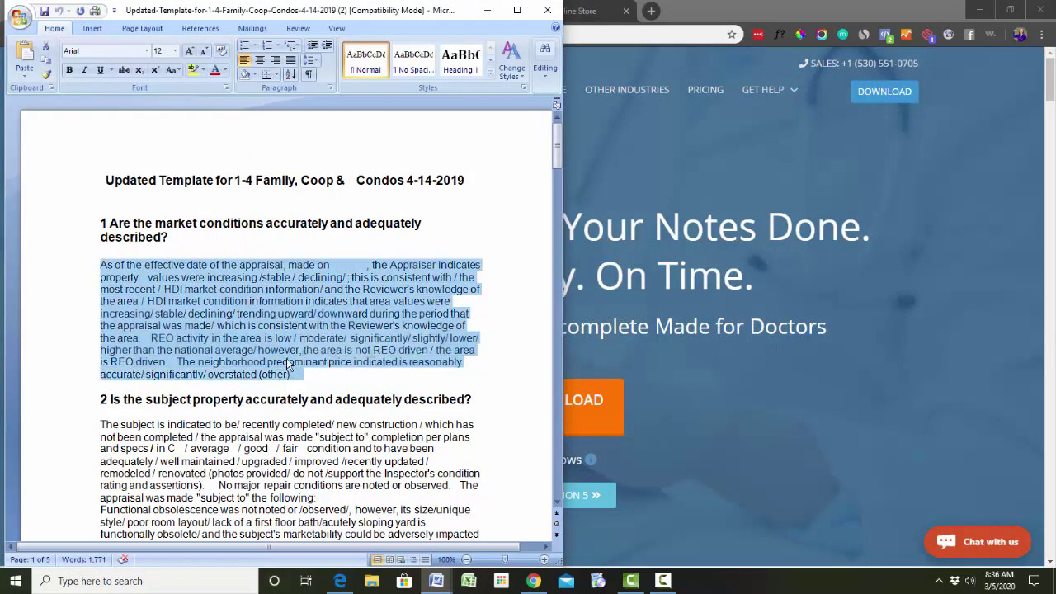
right_click(218, 329)
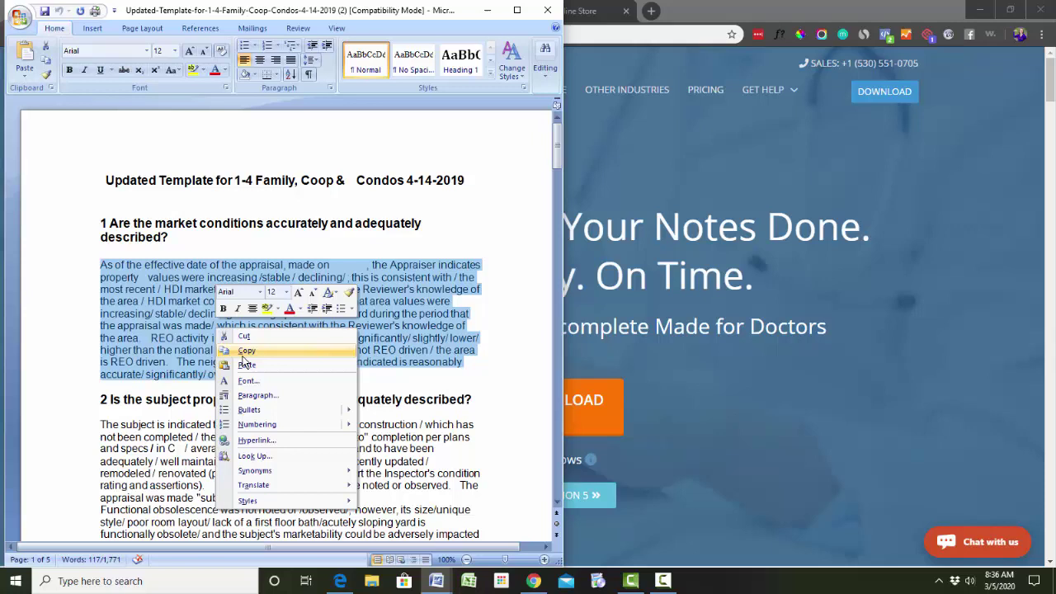
click(245, 352)
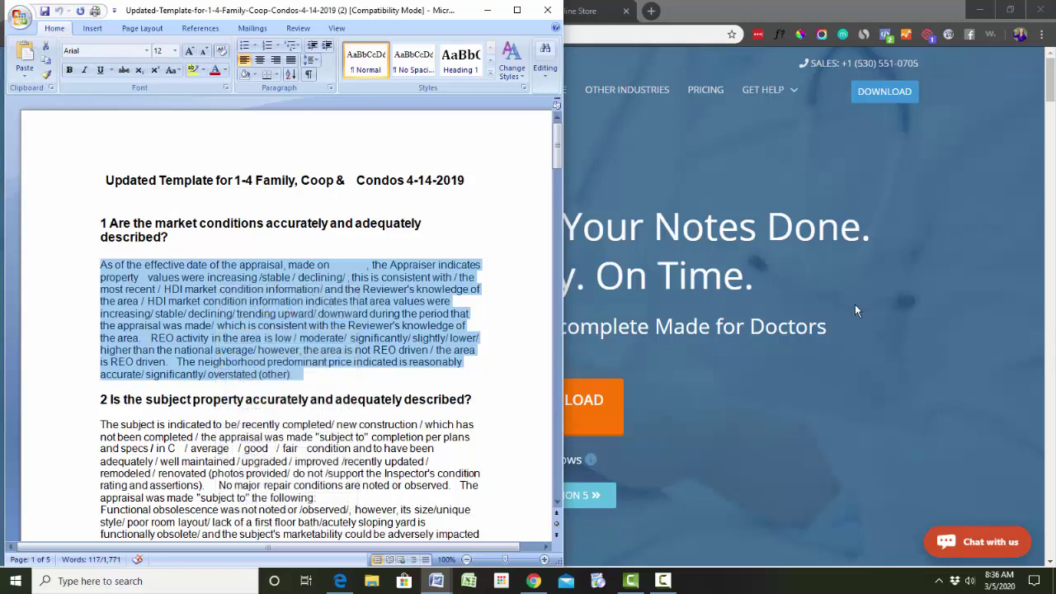
click(400, 350)
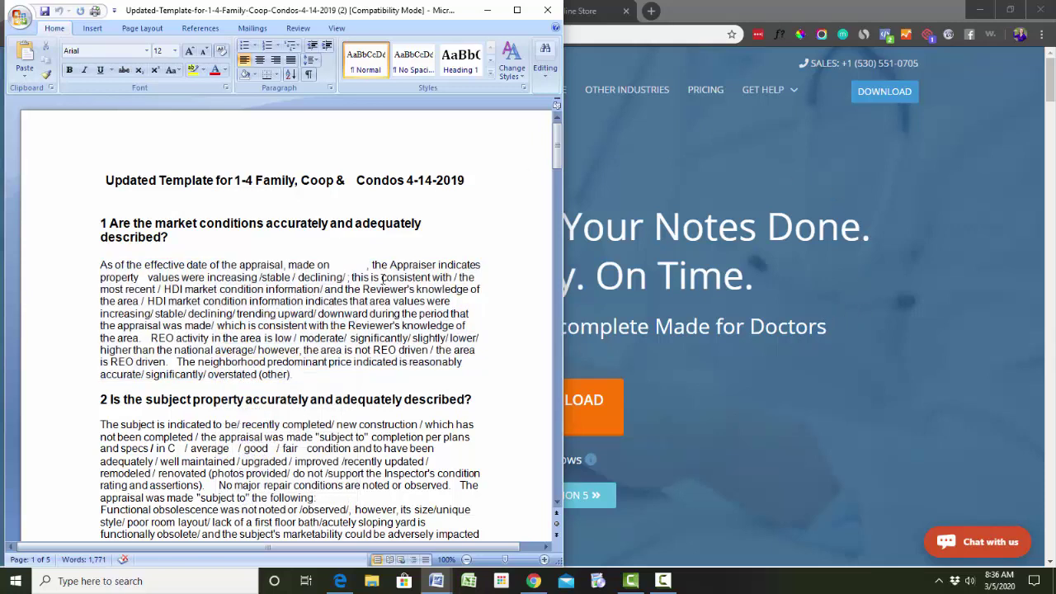
Step: Examine the blank date and the slash-separated wording options in the question 1 paragraph, and return to the PhraseExpander website
drag(367, 268, 329, 266)
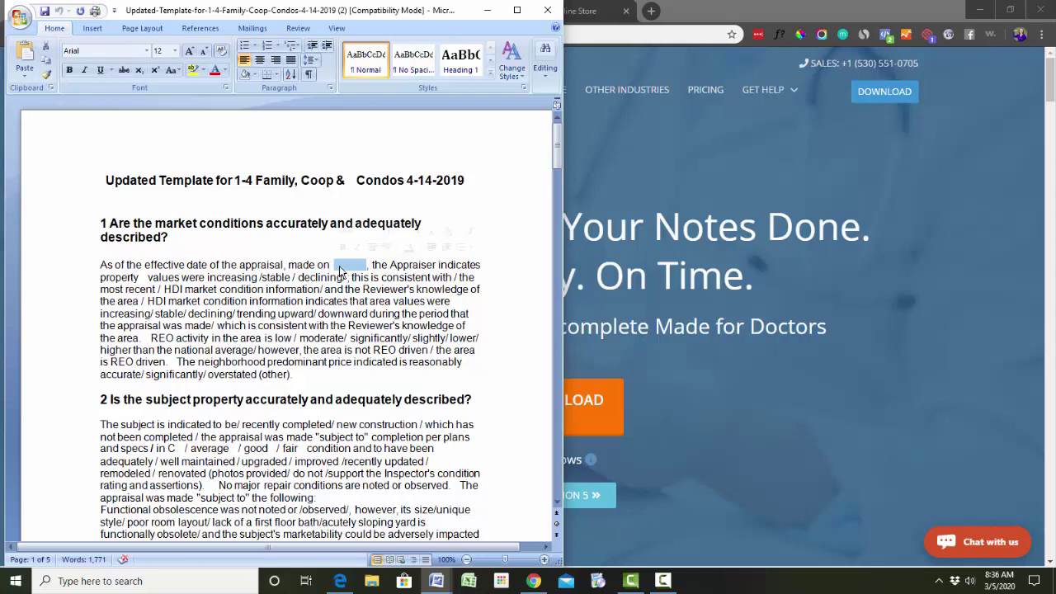
click(332, 266)
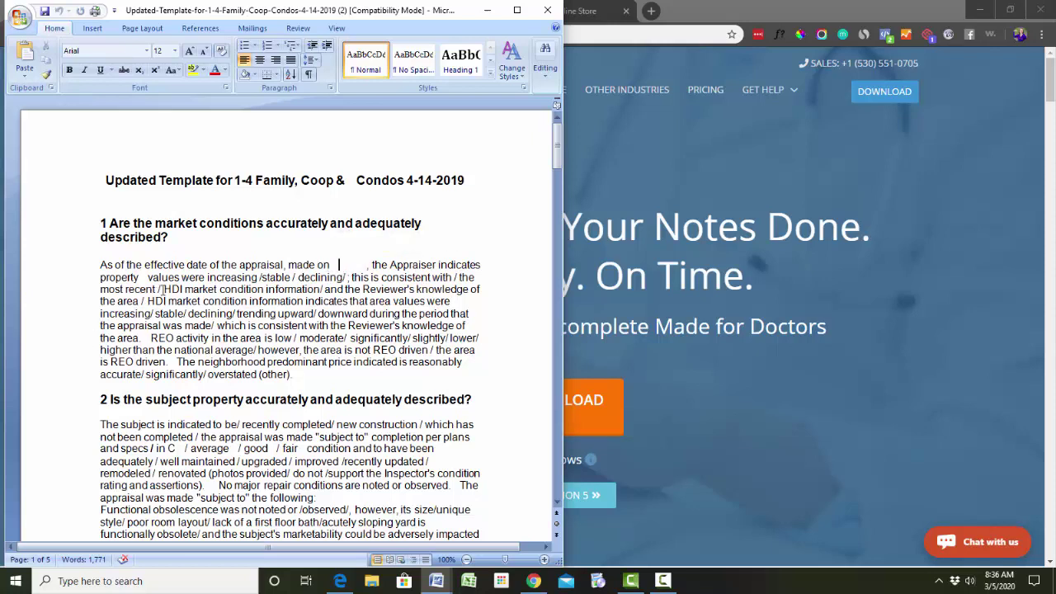
drag(161, 289, 309, 325)
click(310, 325)
scroll(350, 364, down, 1)
scroll(351, 364, up, 1)
click(781, 184)
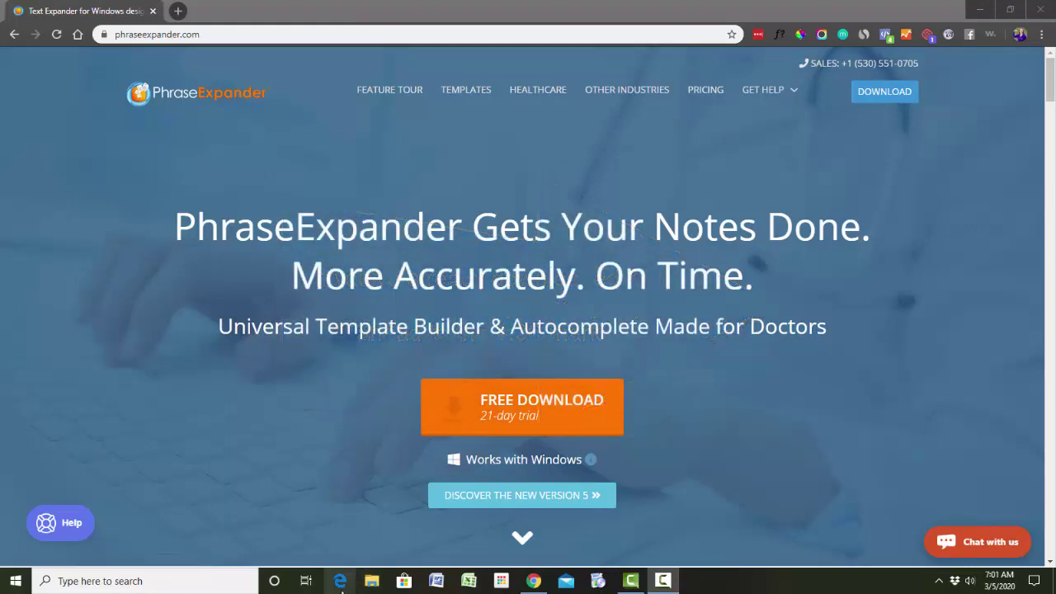
Step: Request the free trial download with the user's e-mail address and the answer "NO, My job is not healthcare related at all"
click(500, 421)
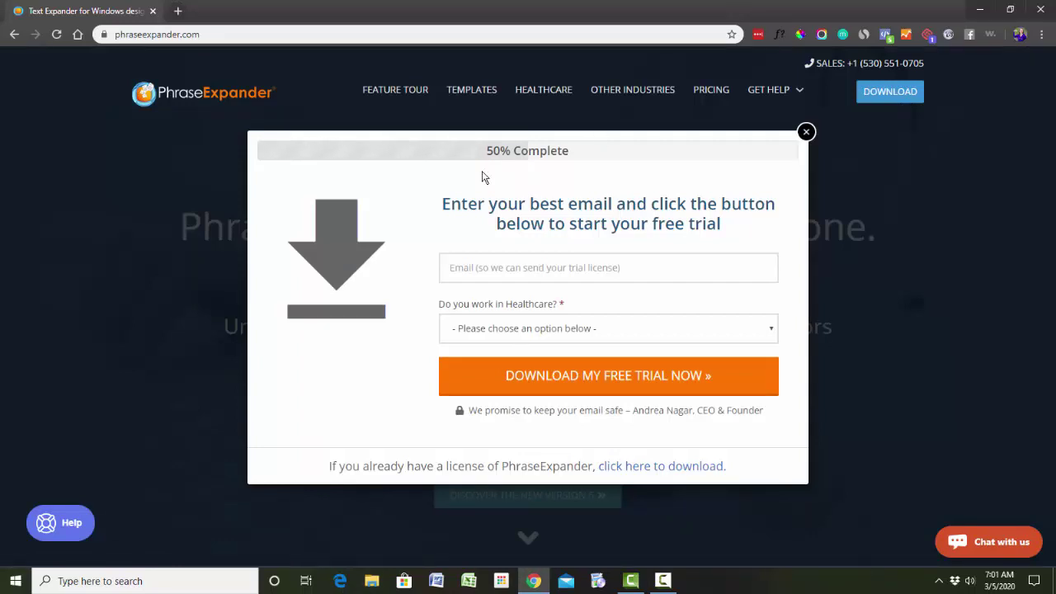
click(475, 259)
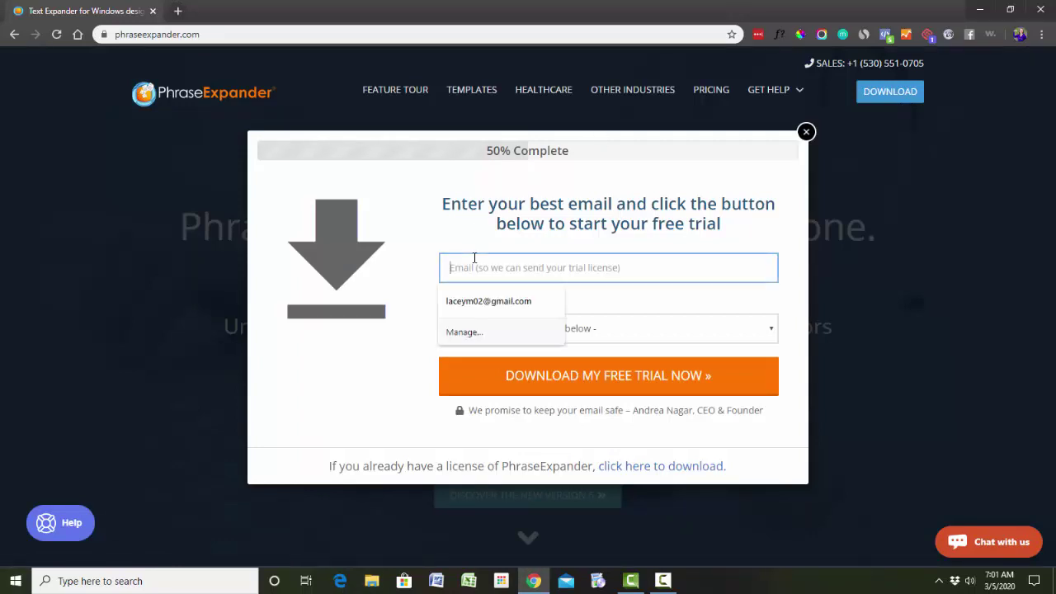
click(496, 302)
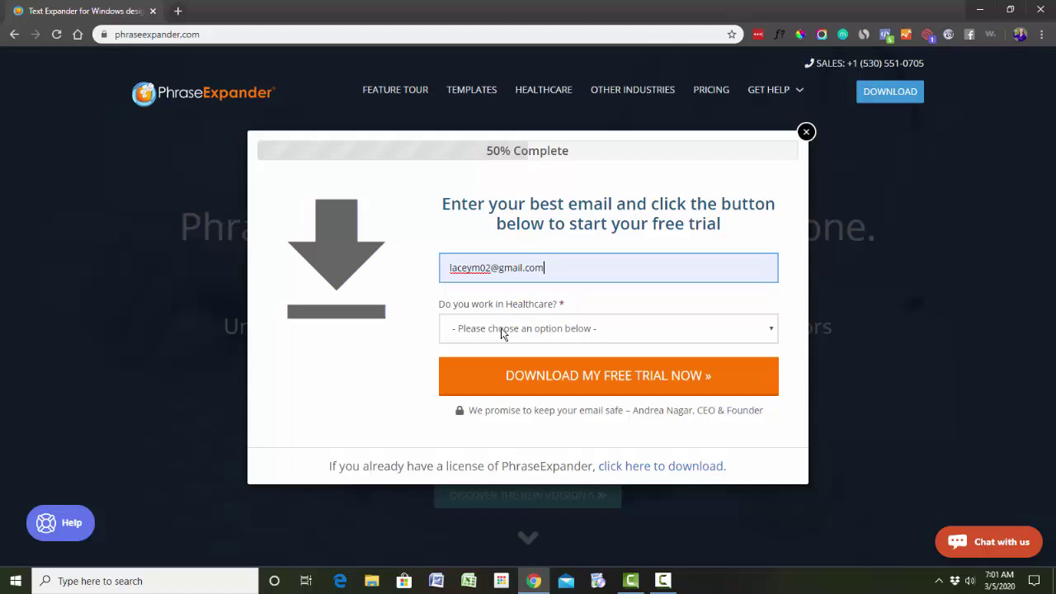
click(501, 327)
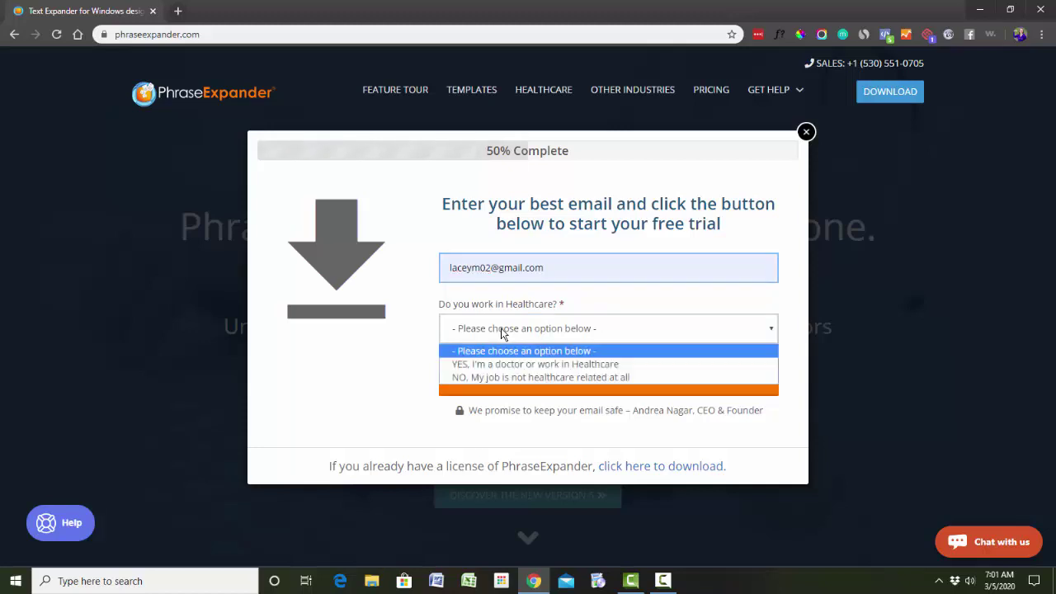
click(507, 376)
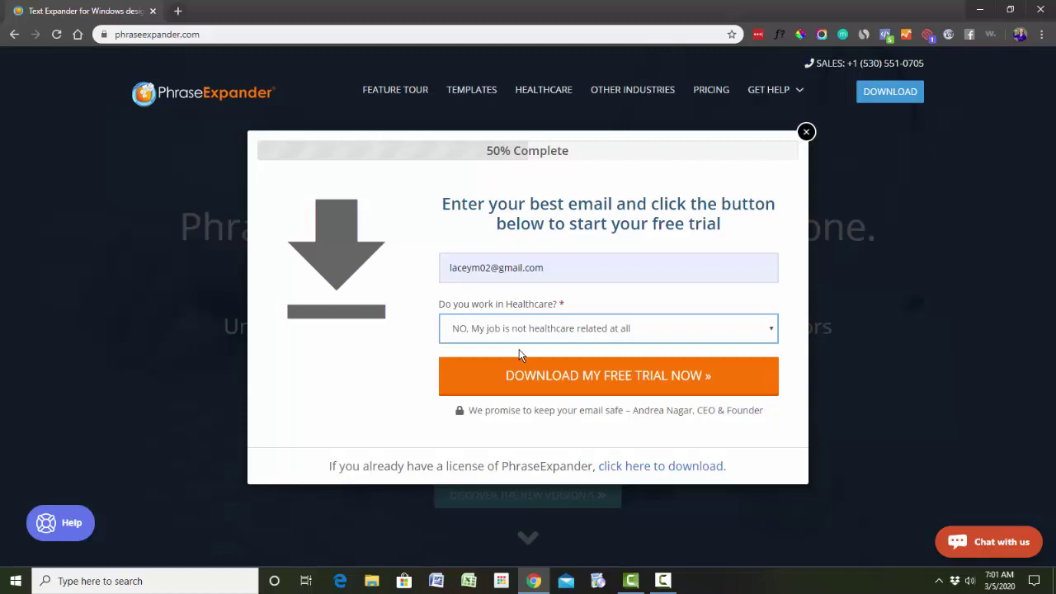
click(619, 385)
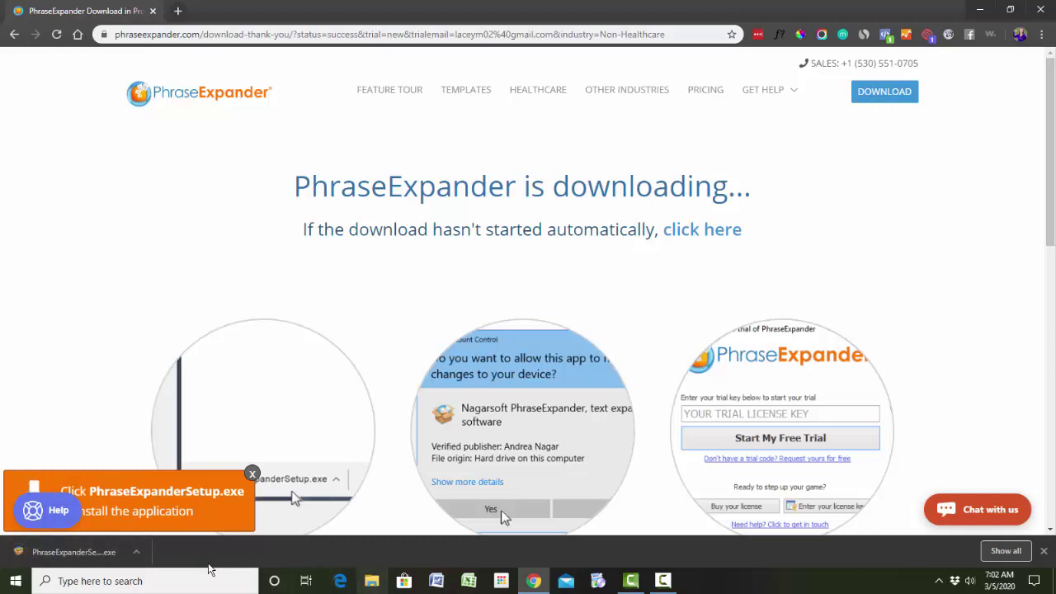
Step: Run the downloaded PhraseExpander setup file and accept the license agreement
click(65, 552)
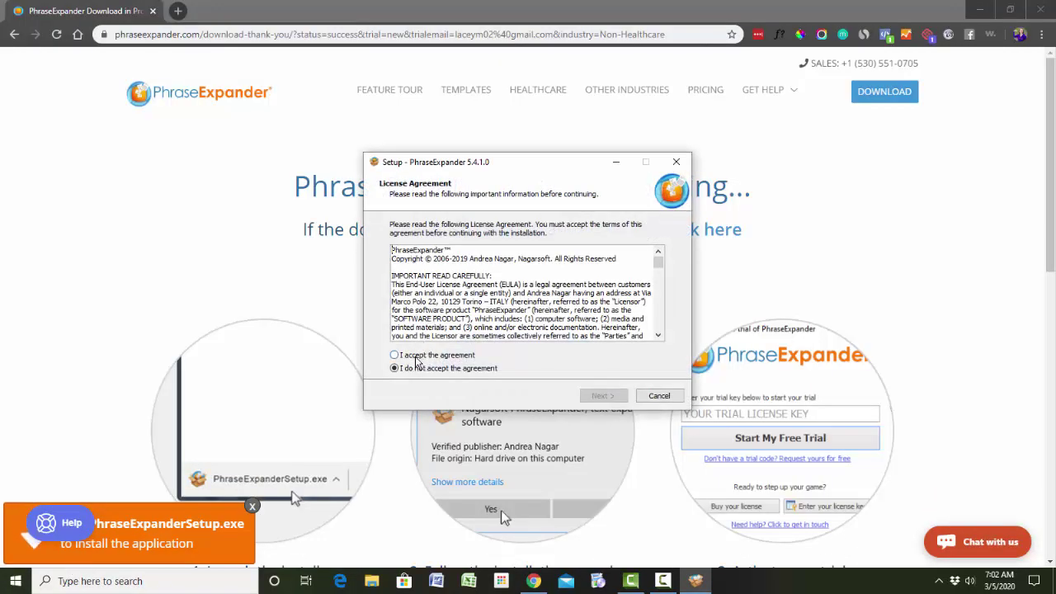
click(417, 357)
click(597, 396)
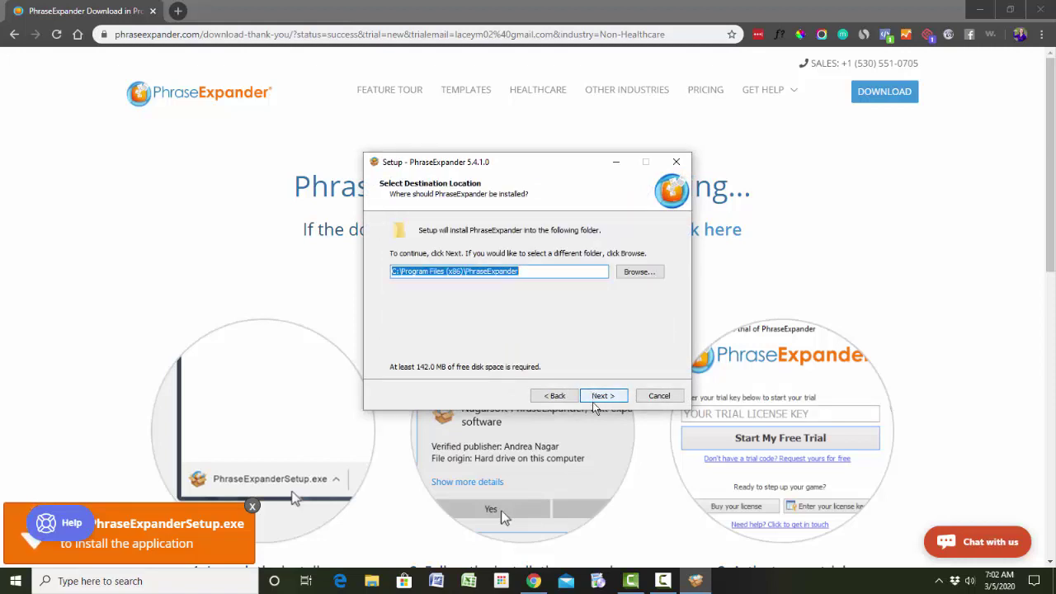
Step: Install PhraseExpander with the default folders, desktop shortcut and launch with Windows, and finish setup with the program launching
click(603, 396)
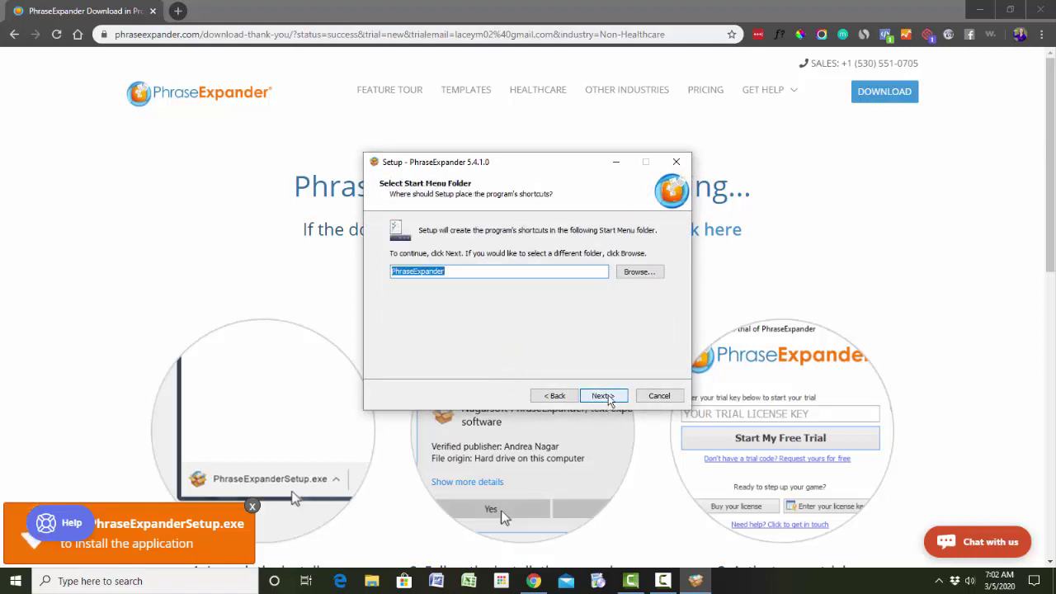
click(603, 396)
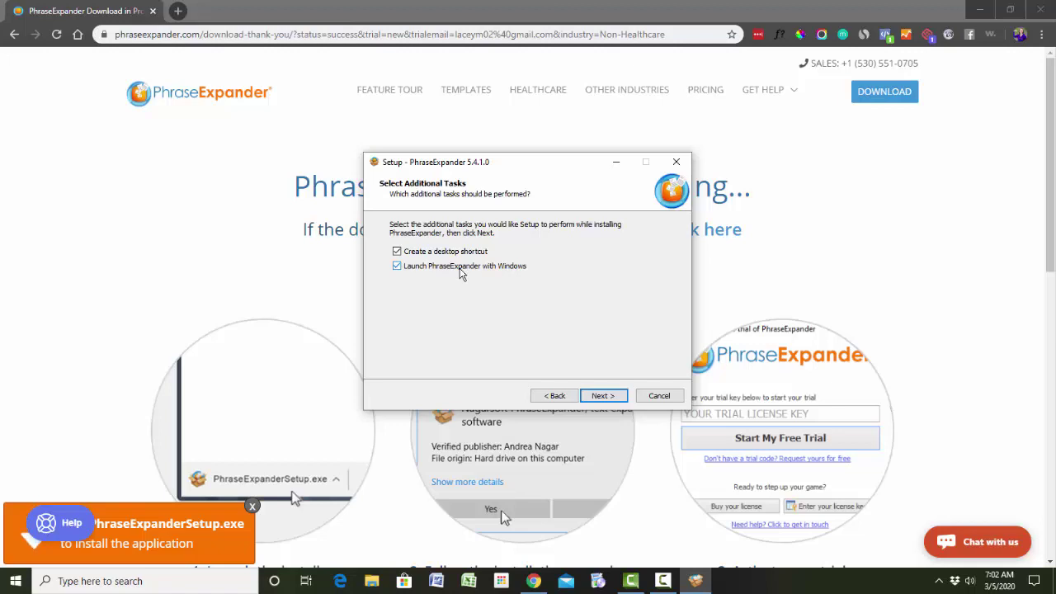
click(605, 397)
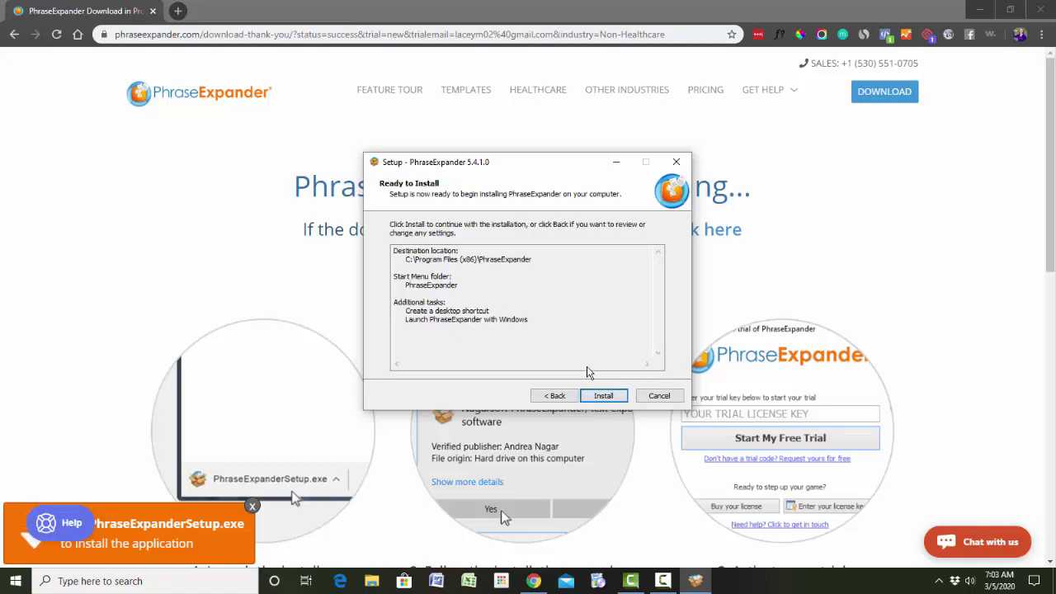
click(603, 396)
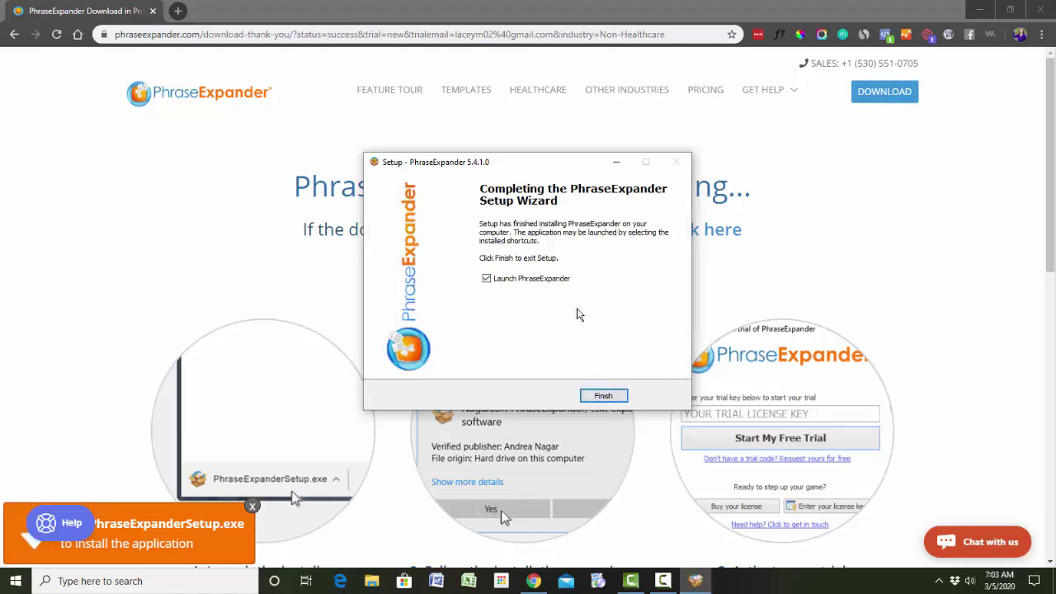
click(604, 395)
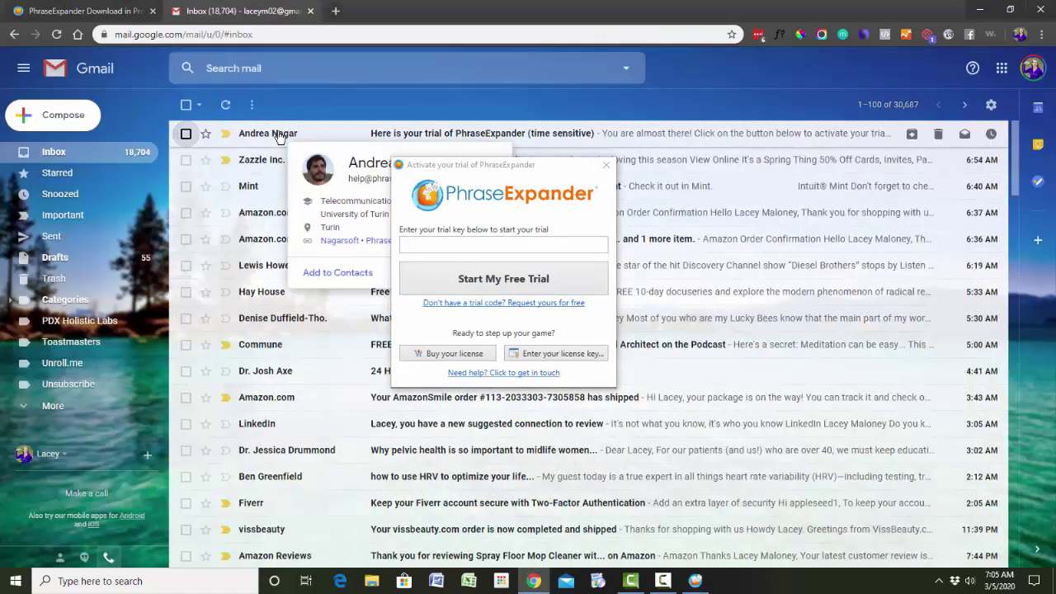
Step: Open the PhraseExpander trial e-mail and copy the trial key from its message body
click(280, 138)
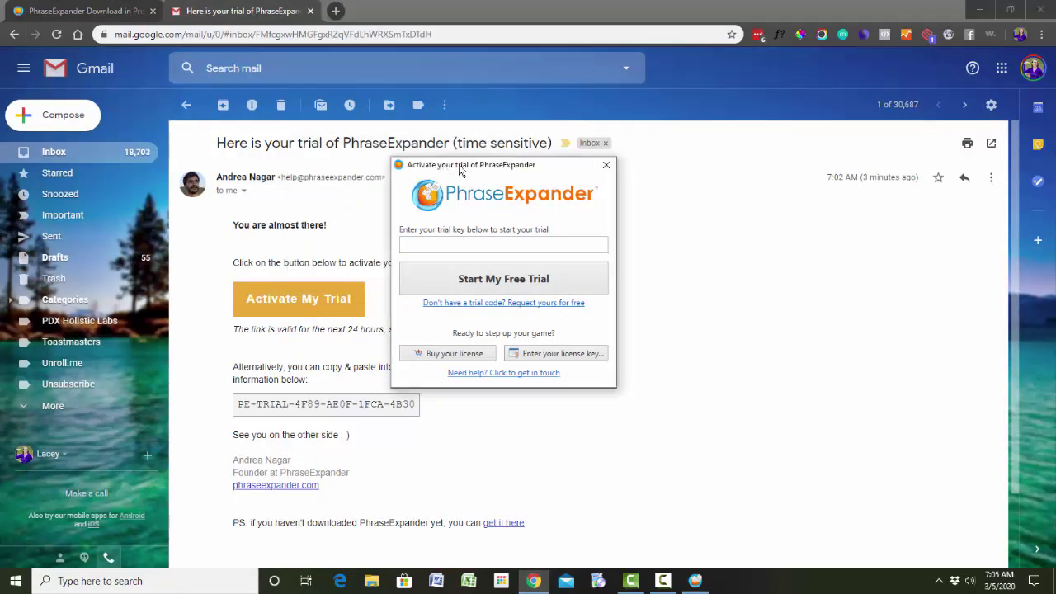
triple_click(303, 407)
key(ctrl+a)
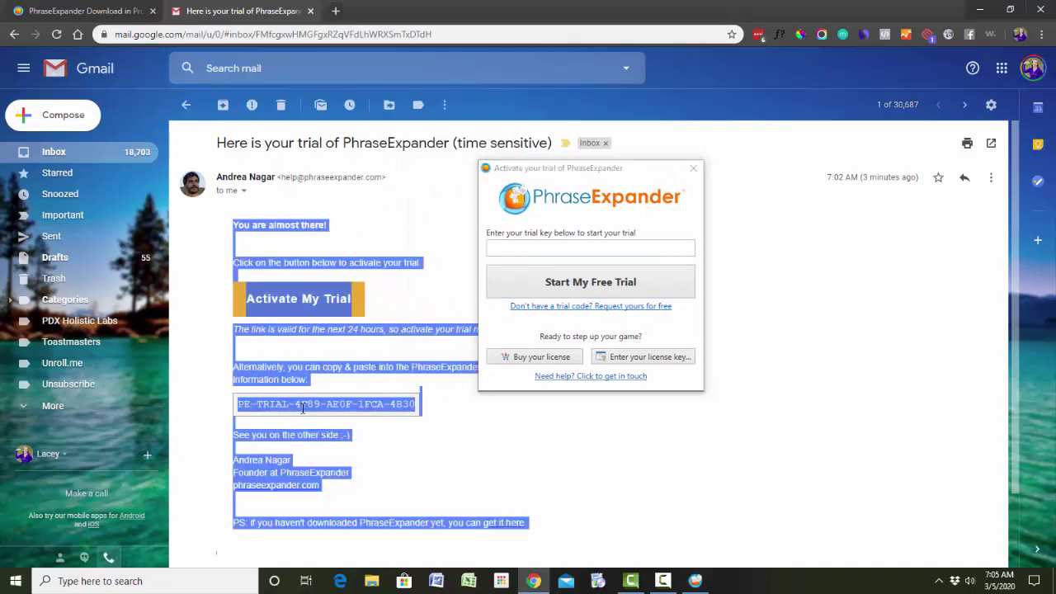
click(302, 407)
triple_click(302, 407)
right_click(303, 407)
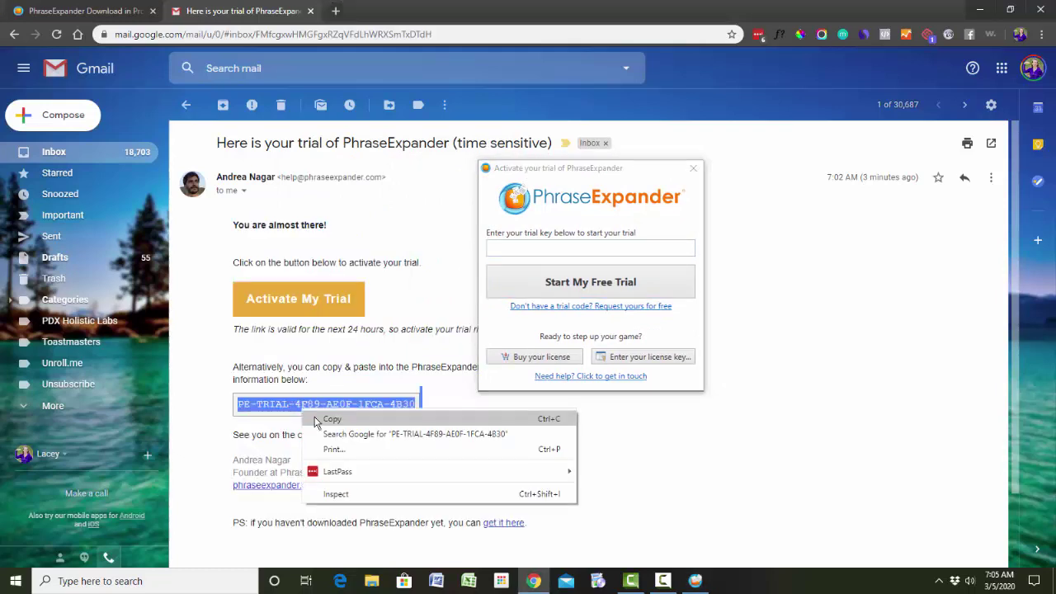
click(318, 419)
Step: Paste the trial key into the PhraseExpander activation window and start the free trial
click(498, 247)
right_click(500, 248)
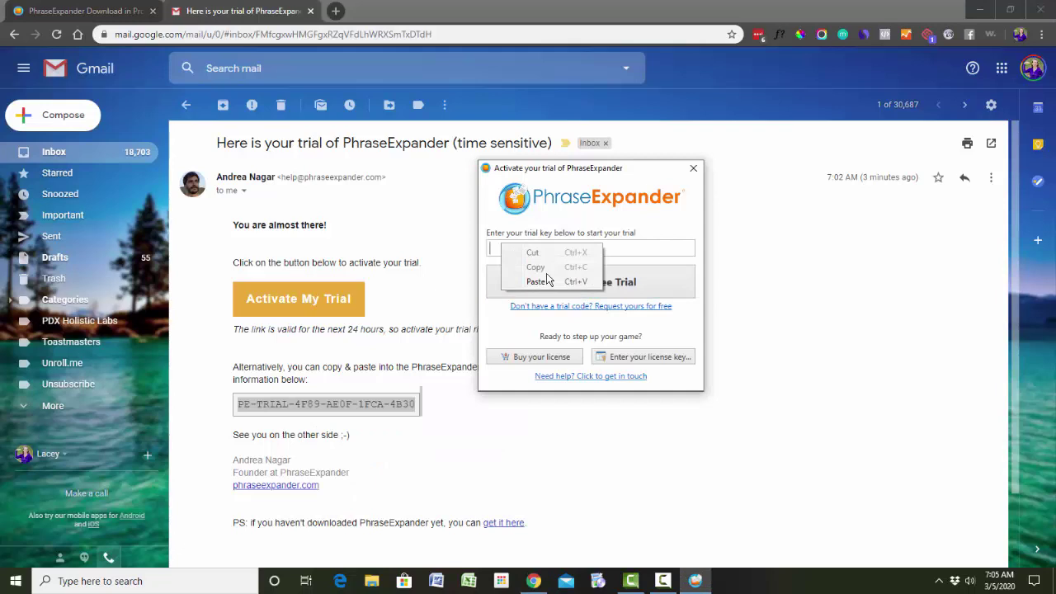
click(537, 281)
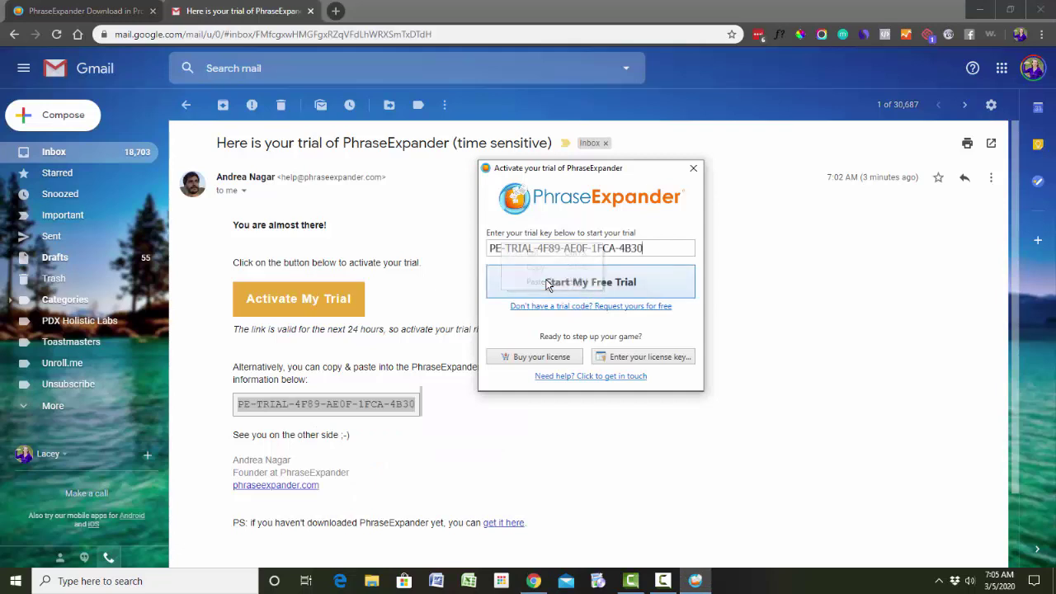
click(567, 282)
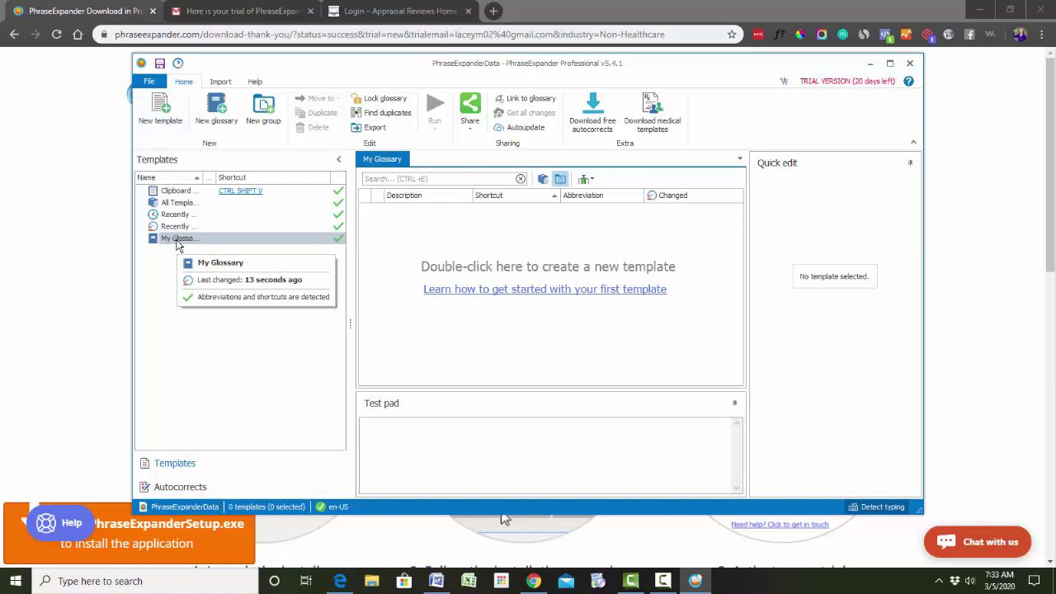
Step: Create a new template in My Glossary with the contents "testing this out" and the abbreviation "tto"
click(168, 123)
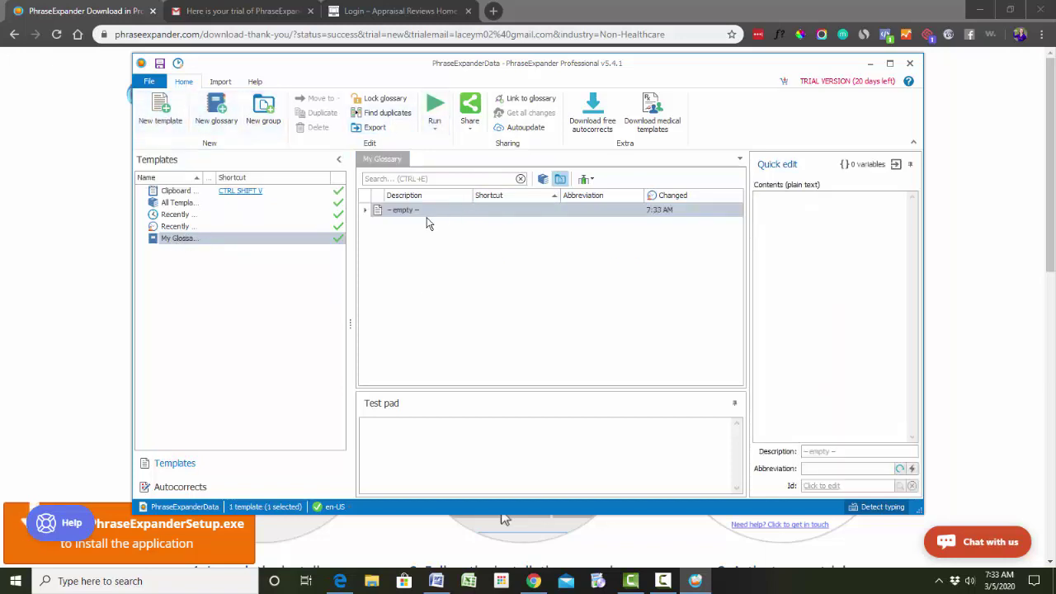
click(787, 208)
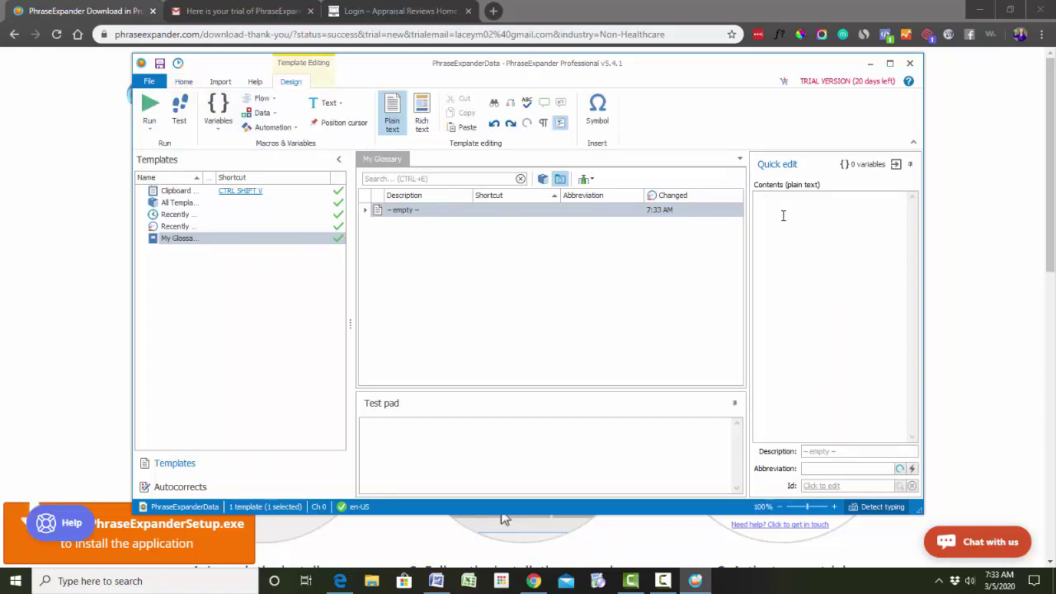
text(testing this out)
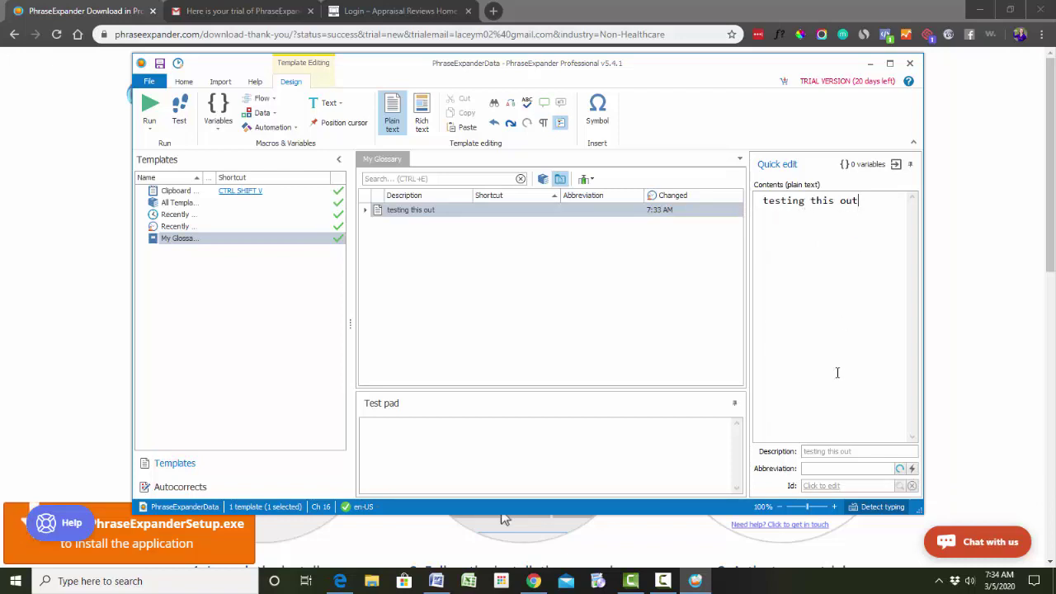
click(831, 470)
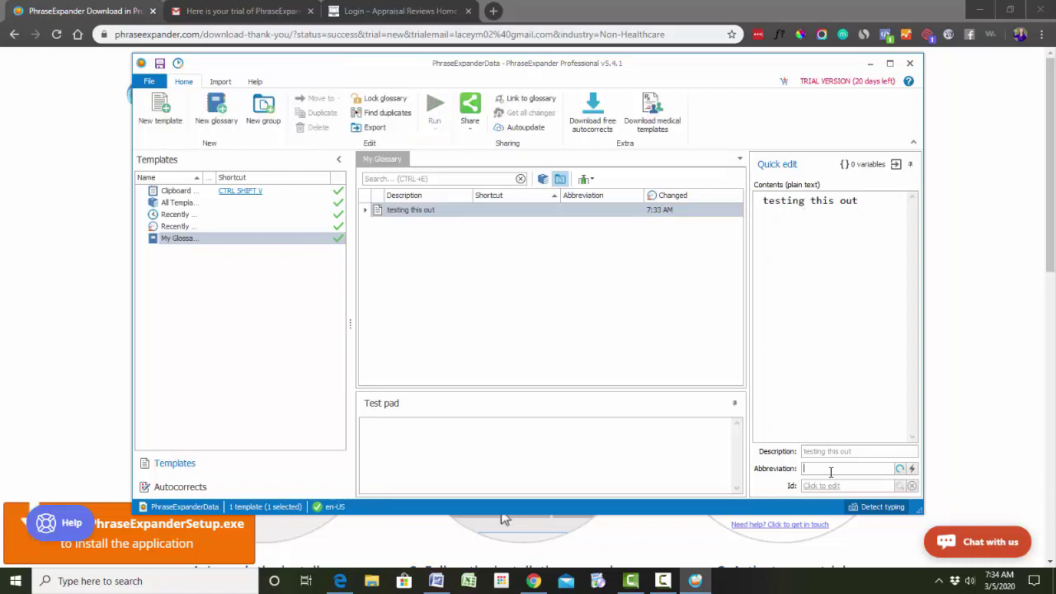
text(tto)
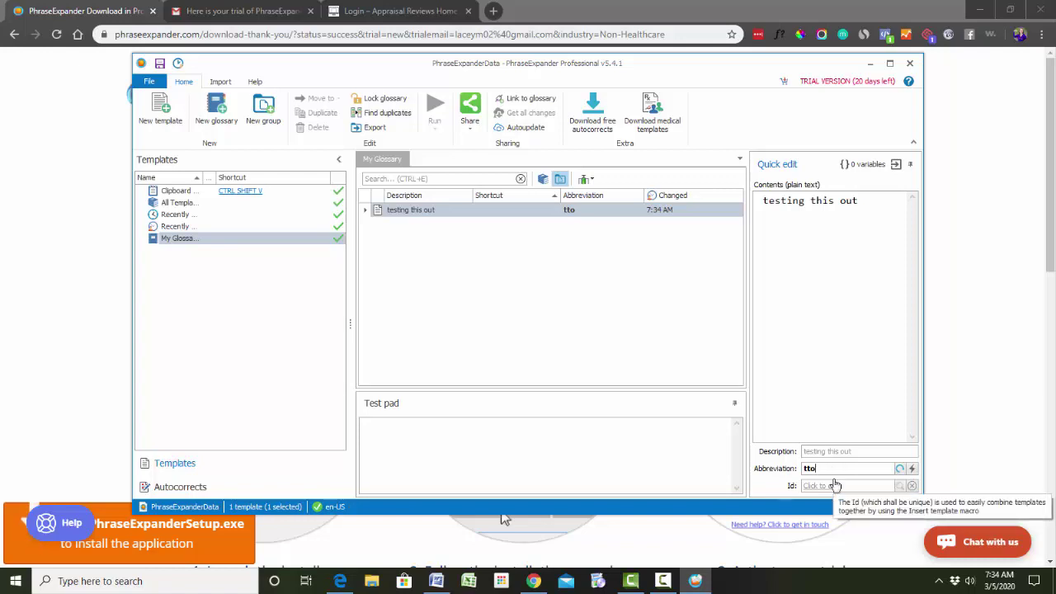
Step: Assign F1 as the "testing this out" template's shortcut, checking the background program's typing detection options along the way
click(499, 214)
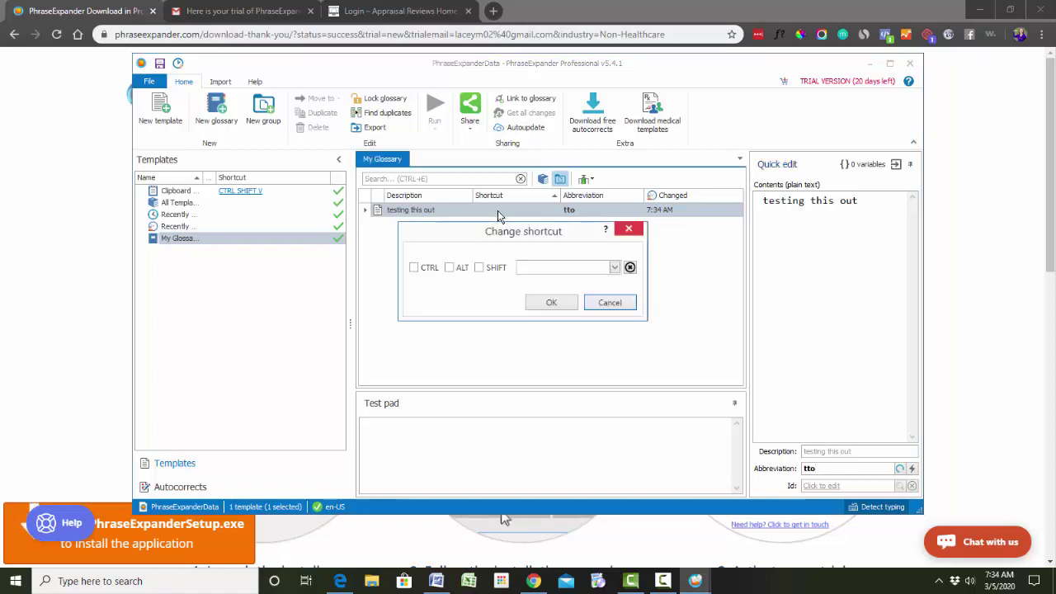
click(615, 268)
click(539, 334)
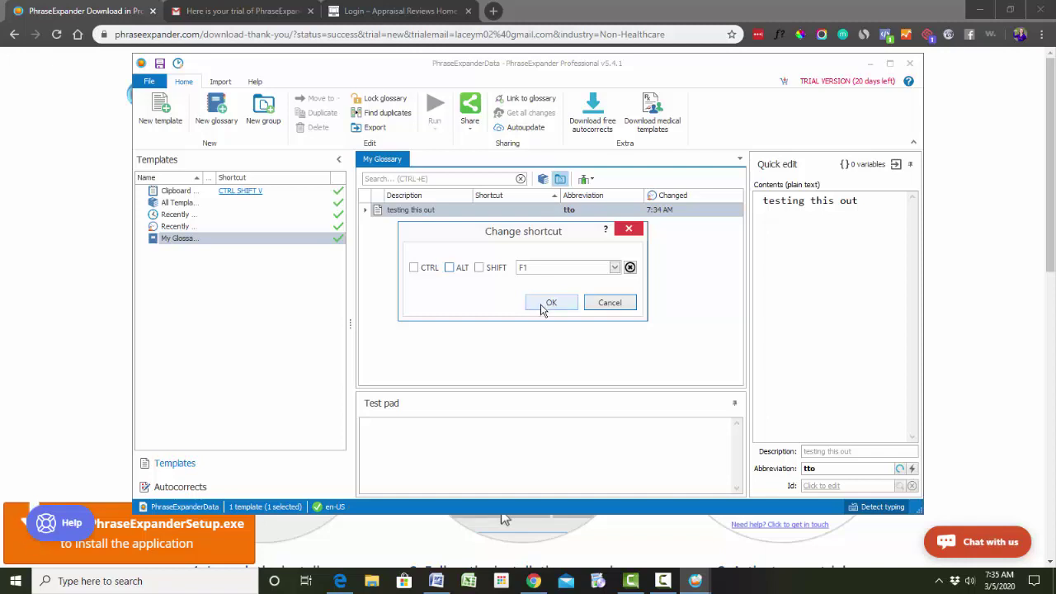
click(940, 582)
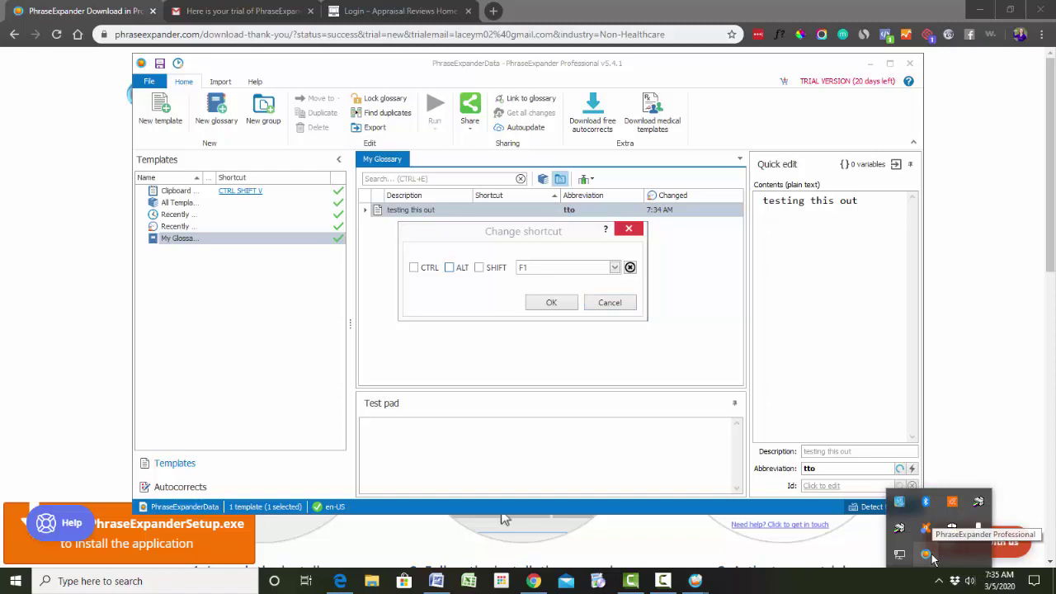
right_click(932, 558)
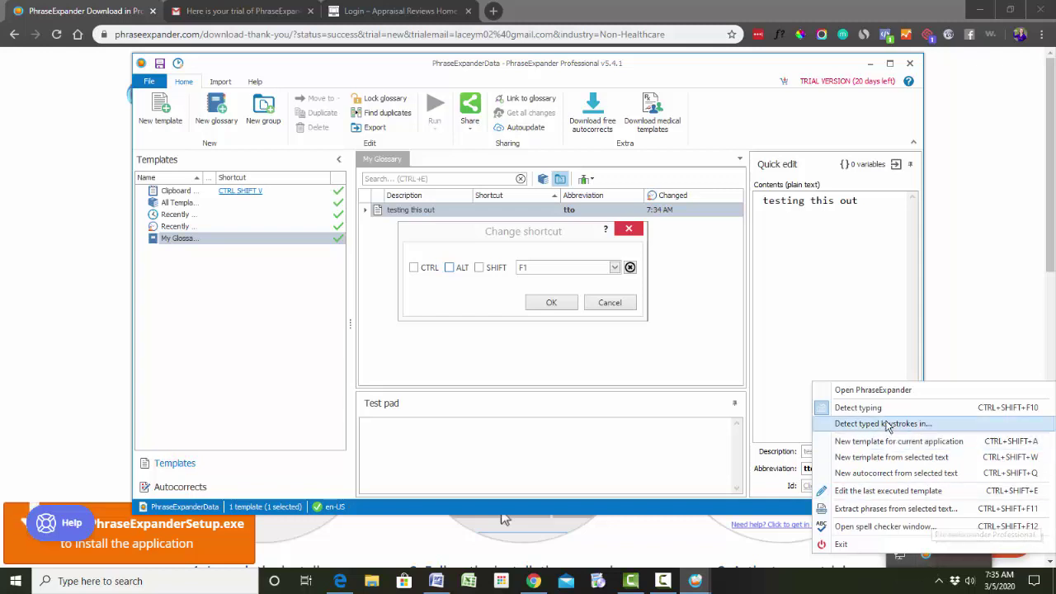
click(751, 587)
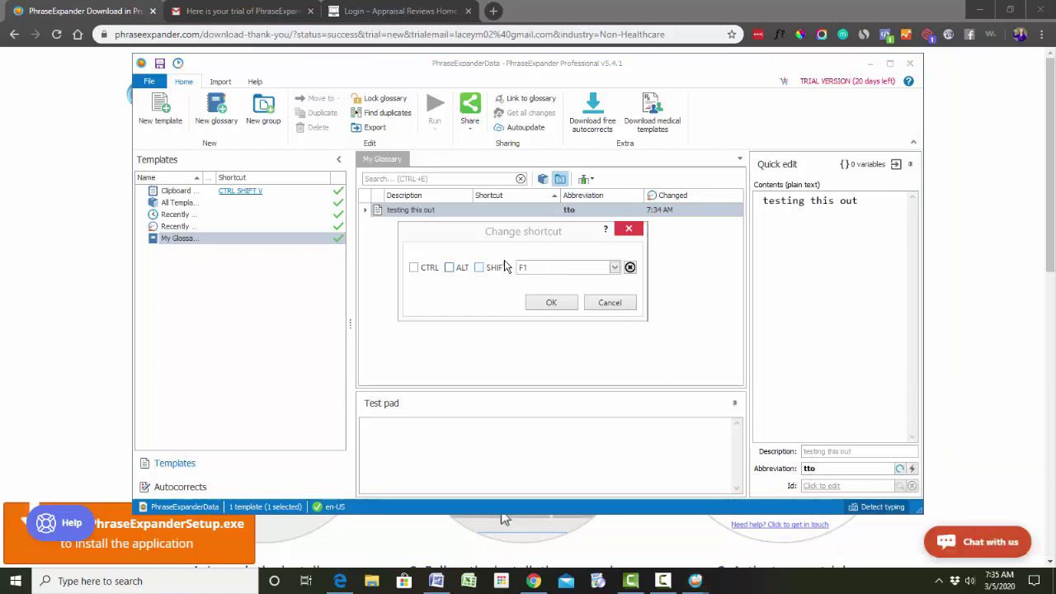
click(547, 304)
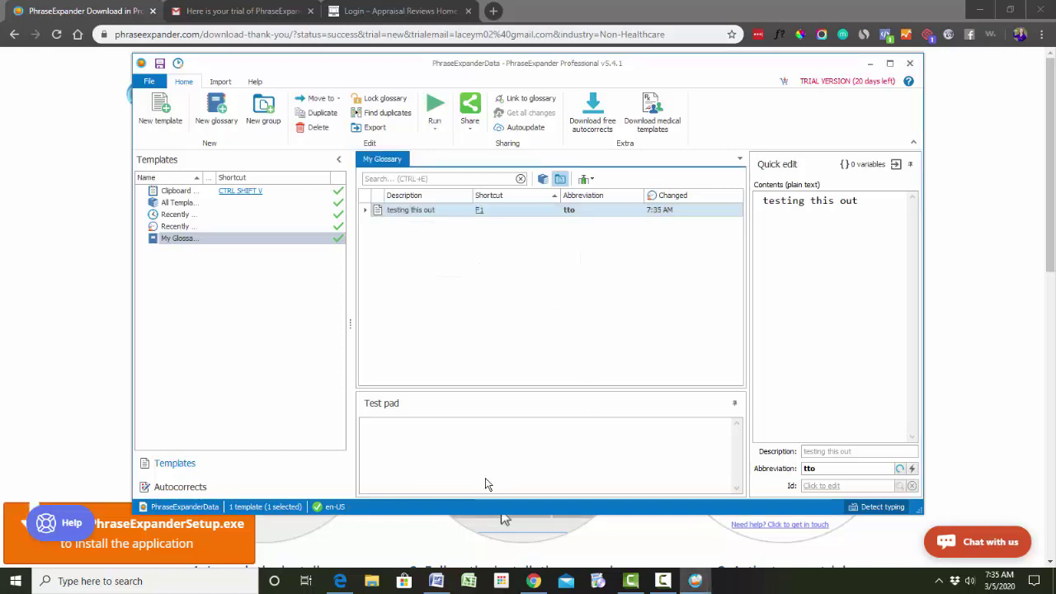
Step: Test the template with its F1 shortcut in the test pad, and with "tto" in place of "testing" in the Word document
click(428, 433)
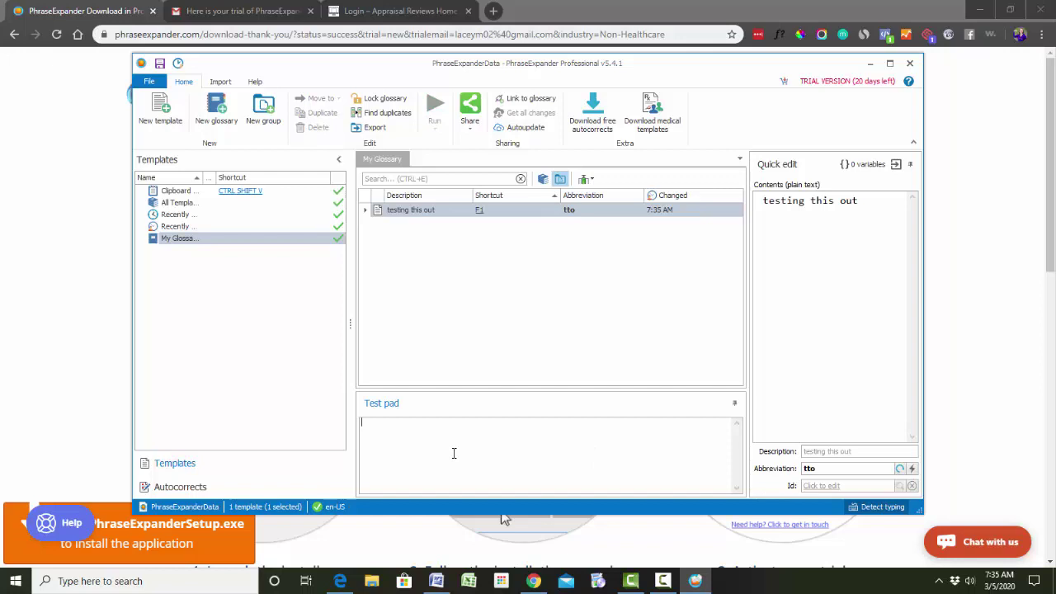
key(F1)
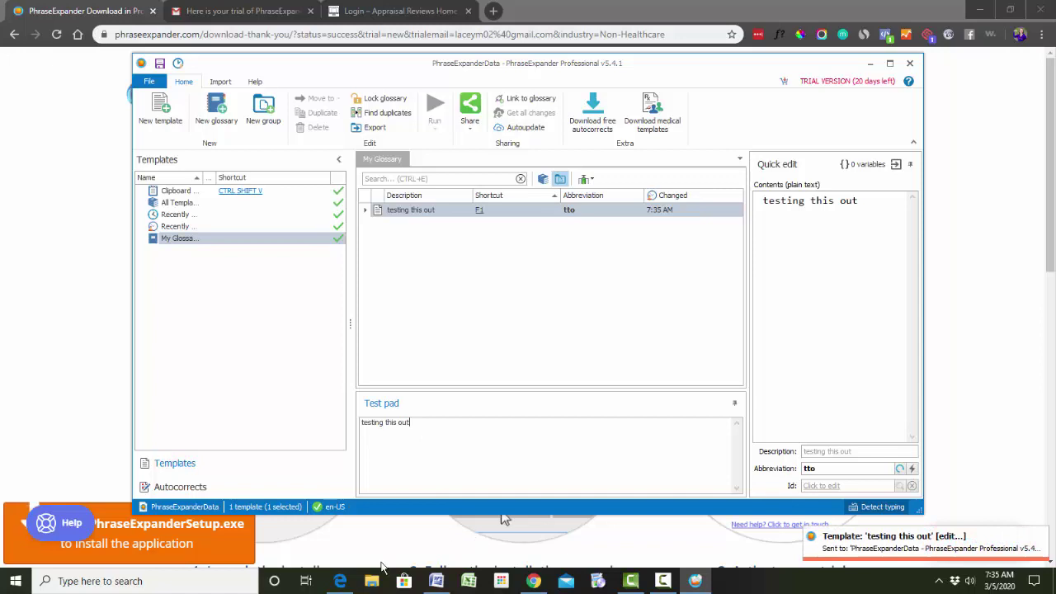
click(436, 581)
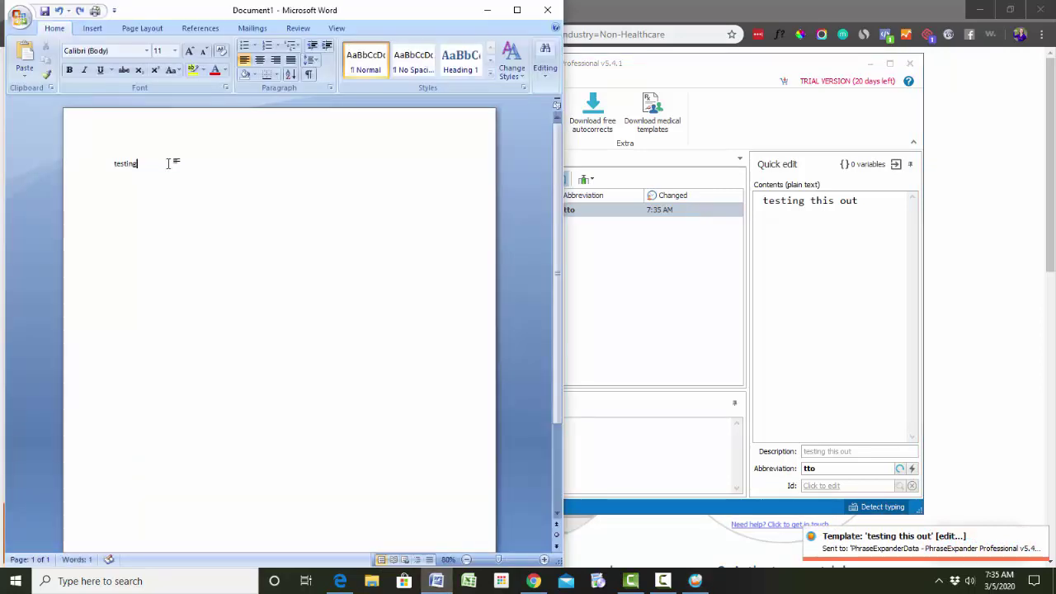
drag(167, 161, 102, 165)
key(BackSpace)
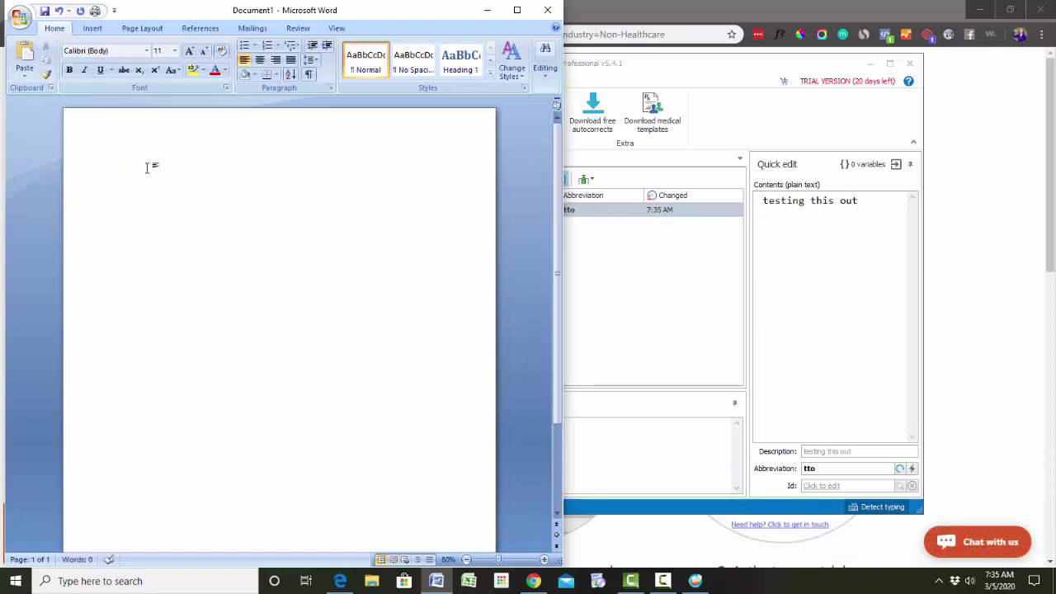
text(tto)
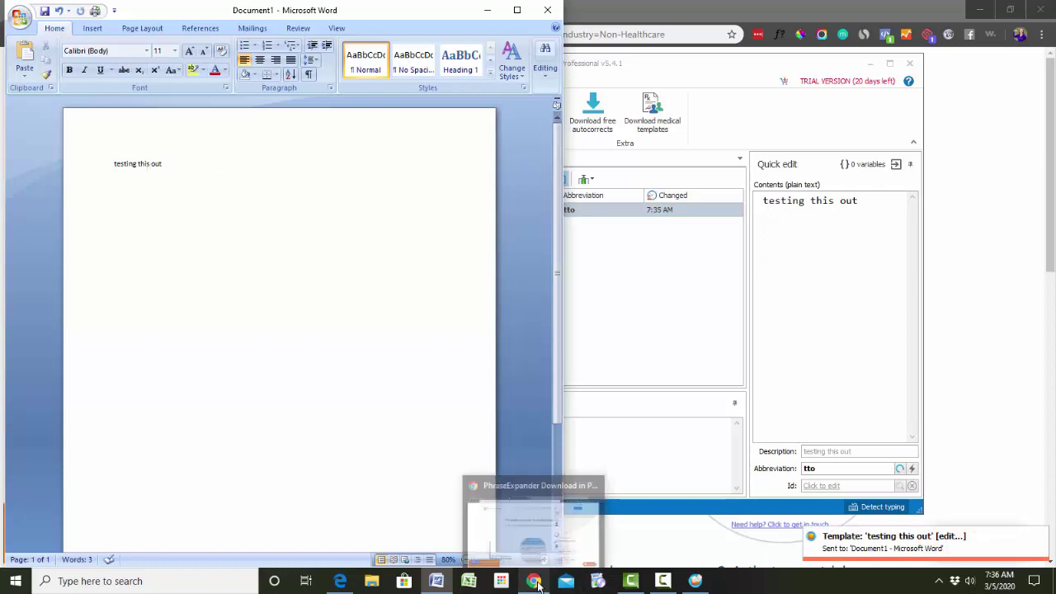
Step: Switch to the Gmail draft and replace "testing" in the message body with the template text "testing this out"
click(528, 520)
click(297, 7)
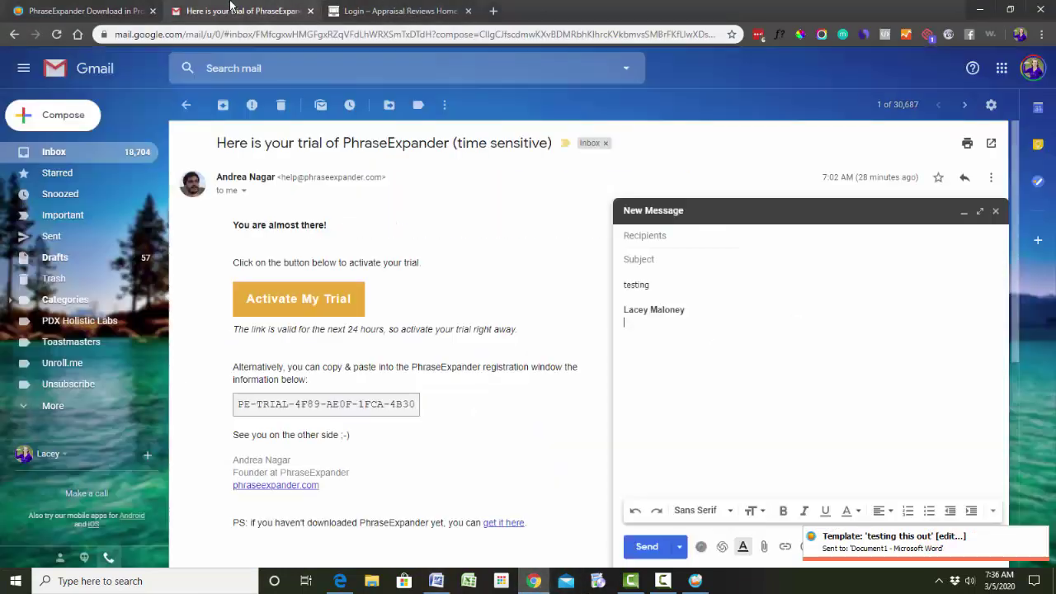
drag(655, 285, 626, 287)
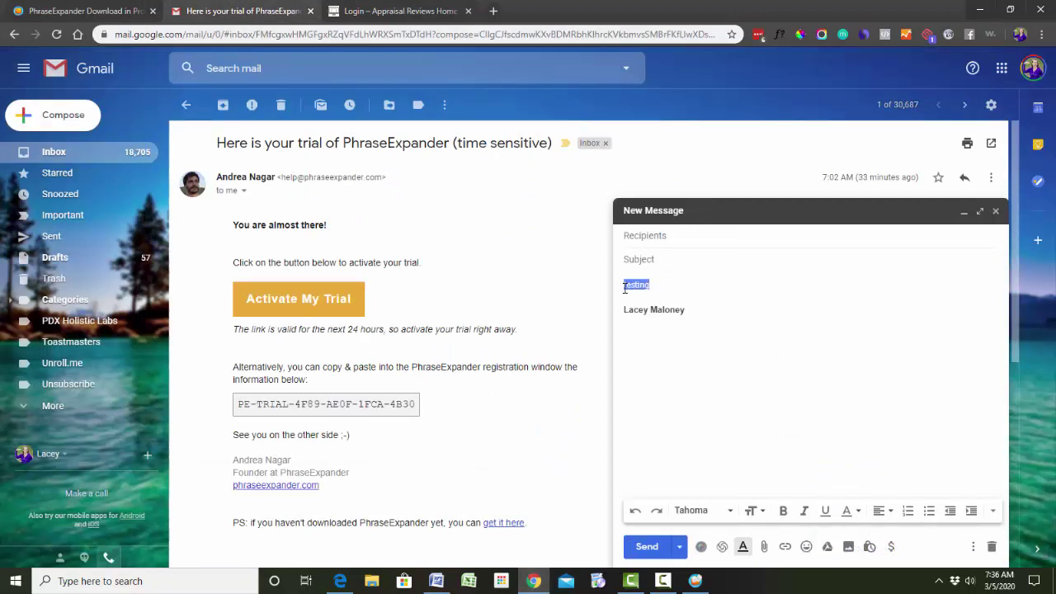
text(testing this out)
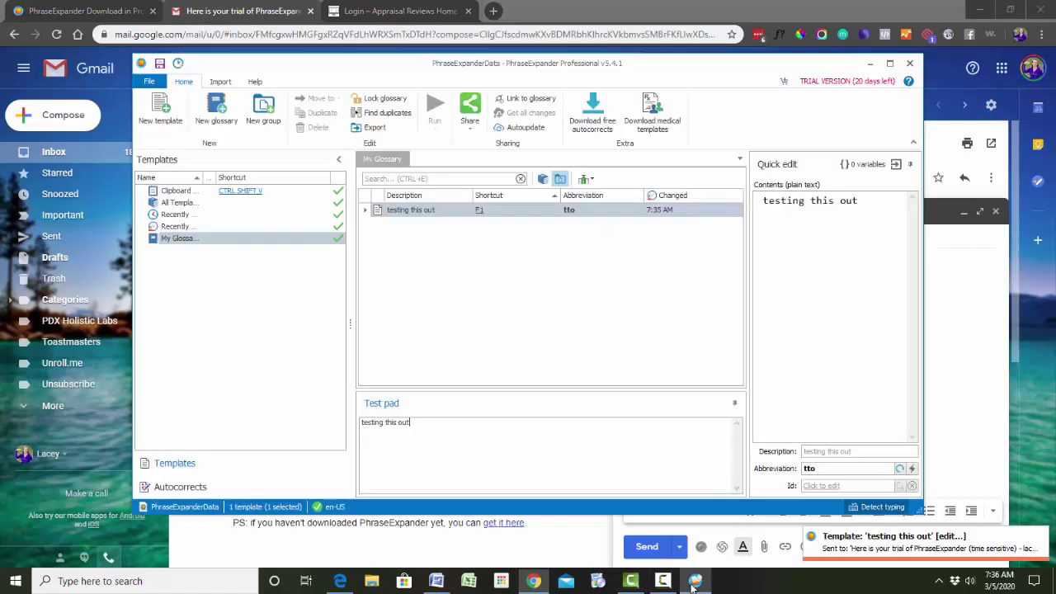
Step: Return to PhraseExpander and clear the test pad text, the template's contents and its abbreviation
click(662, 581)
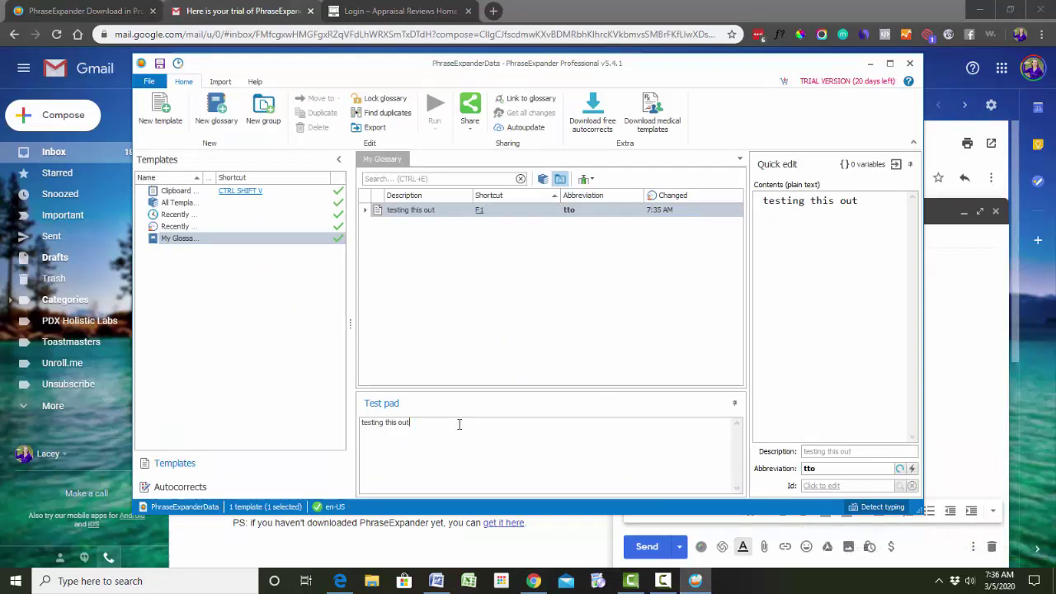
key(ctrl+a)
key(BackSpace)
drag(866, 201, 761, 213)
key(BackSpace)
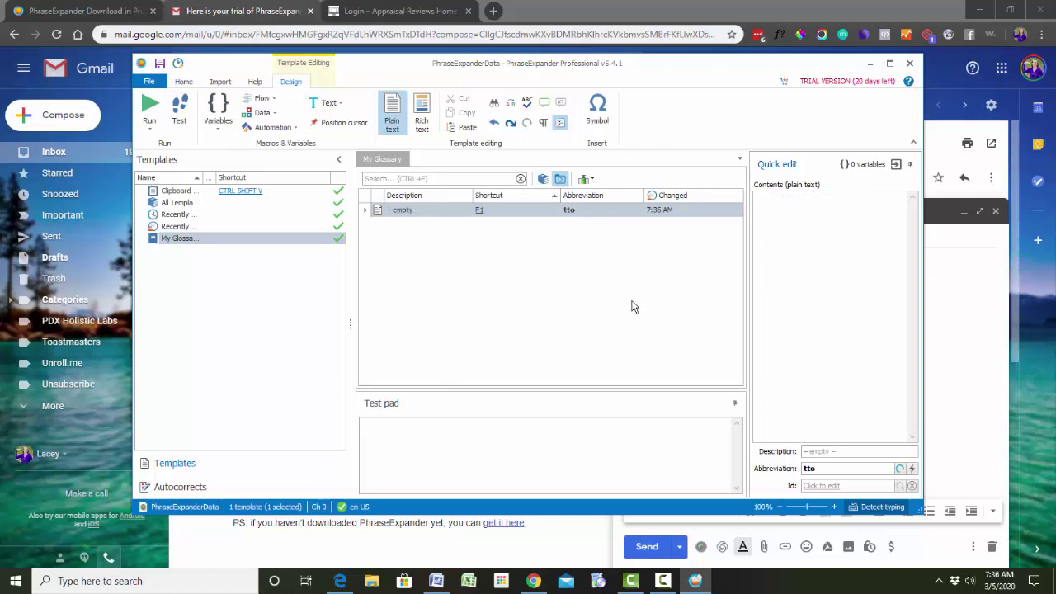
double_click(802, 468)
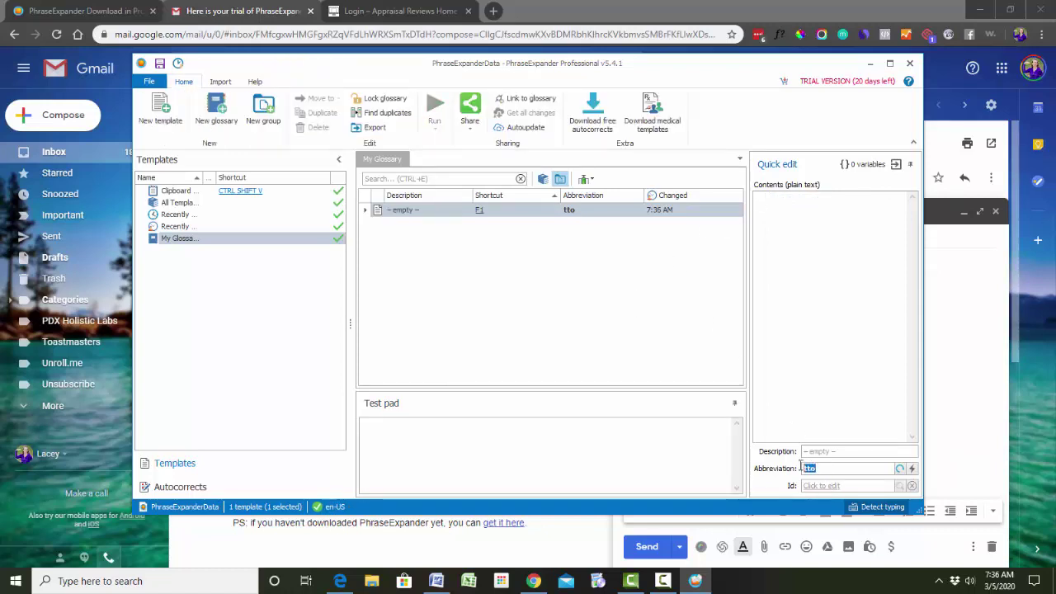
key(BackSpace)
Step: Delete the emptied template from My Glossary
click(402, 212)
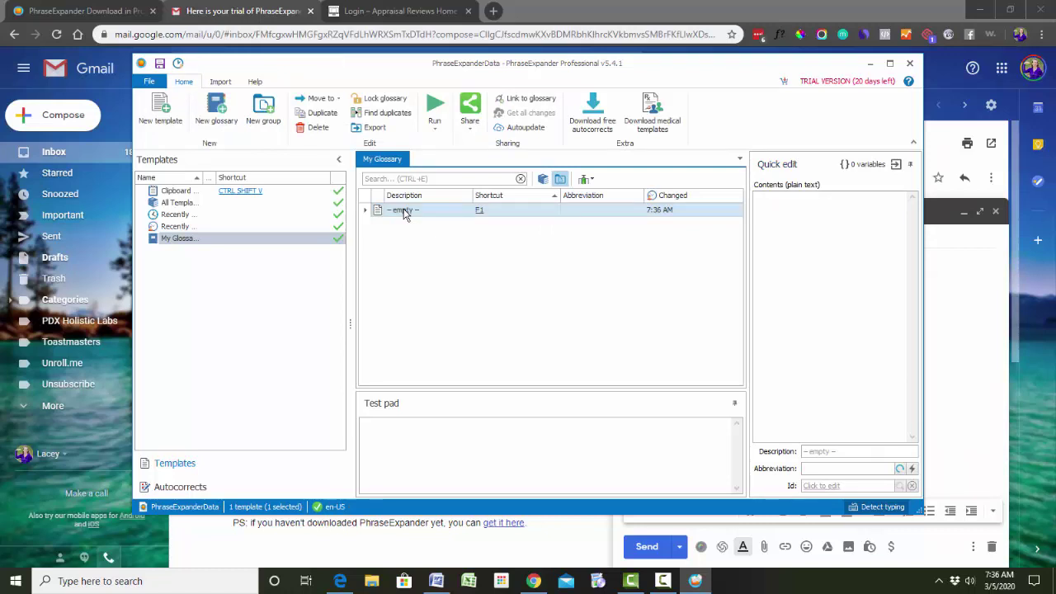
right_click(403, 213)
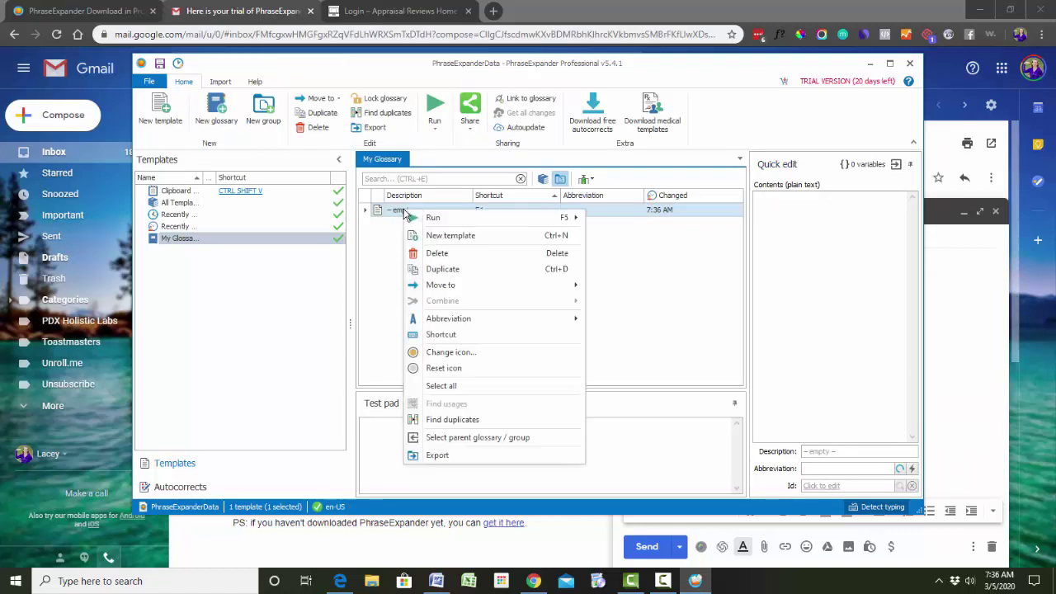
click(447, 253)
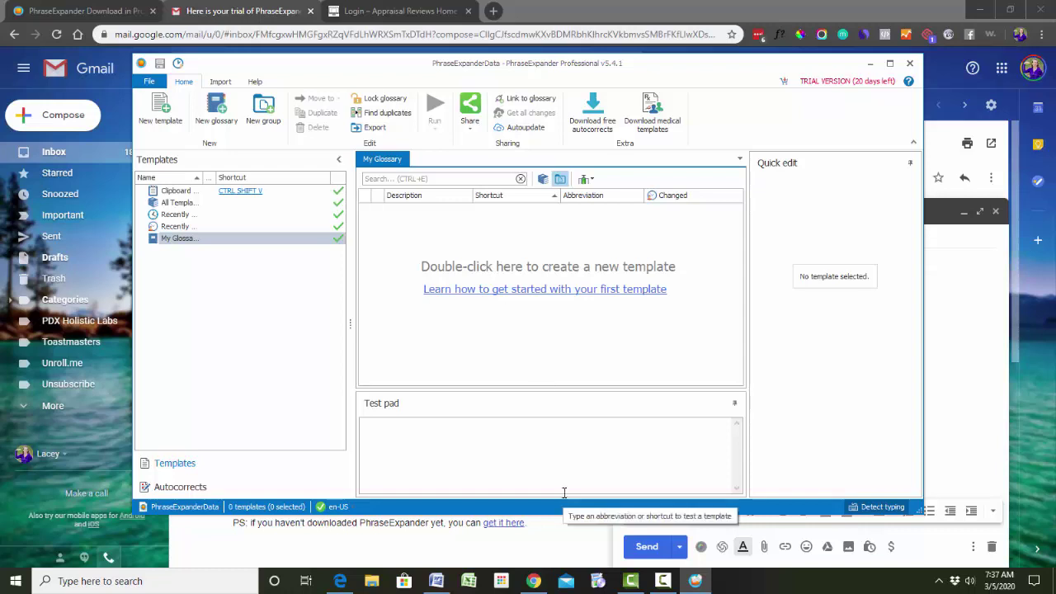
Step: Log in to The Appraiser Advocate member site with the prefilled credentials and enter the Appraiser's Success Group Members program
mouse_move(532, 582)
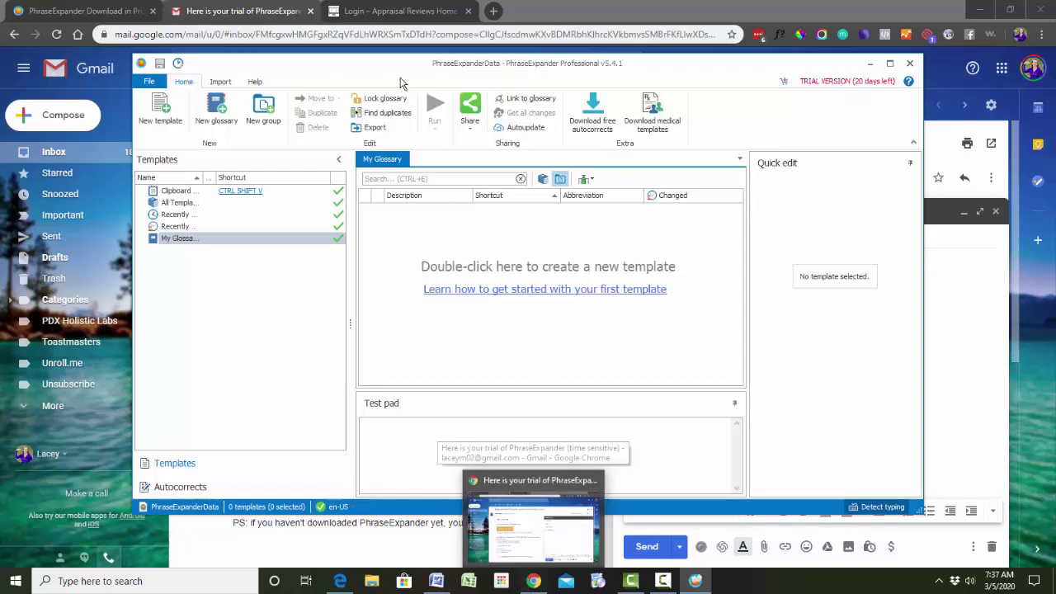
click(348, 9)
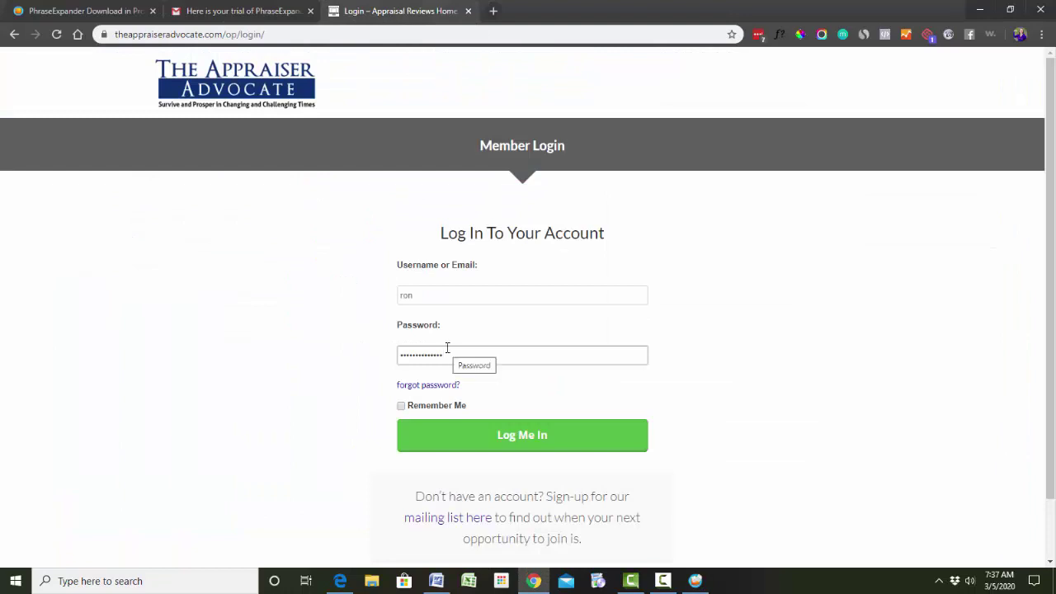
click(500, 443)
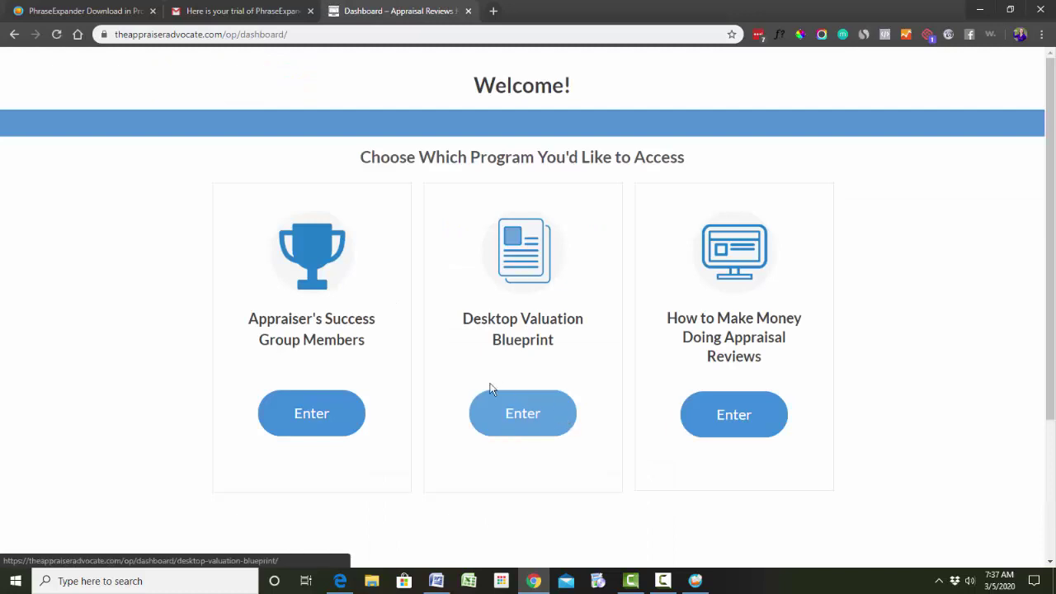
click(314, 415)
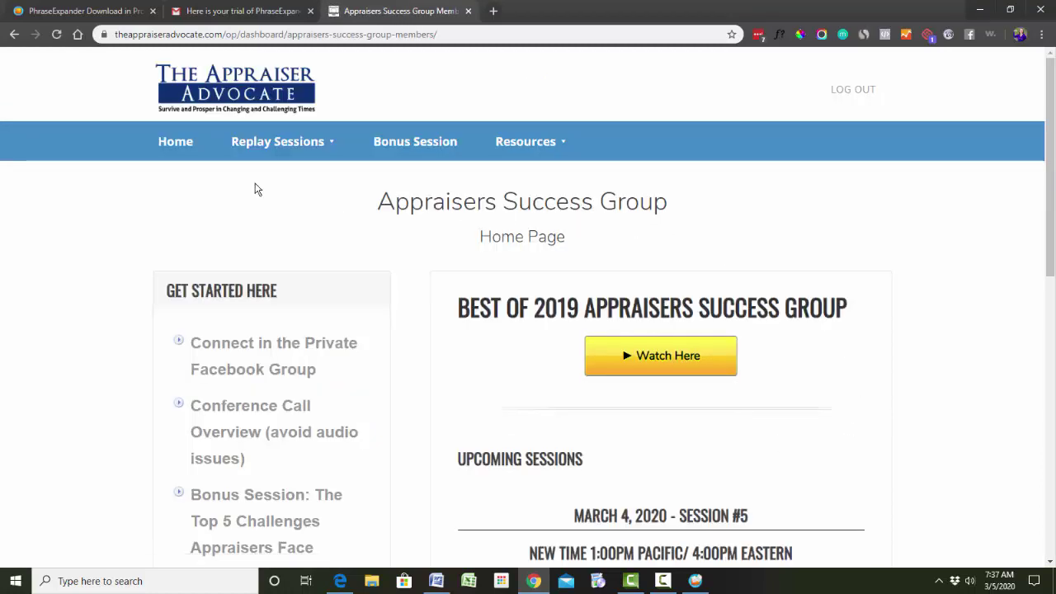
Step: Download the "Template for 1-4 Family, Coops and Condos" from the member site's Templates & Phrases resources and open it in Word
mouse_move(524, 153)
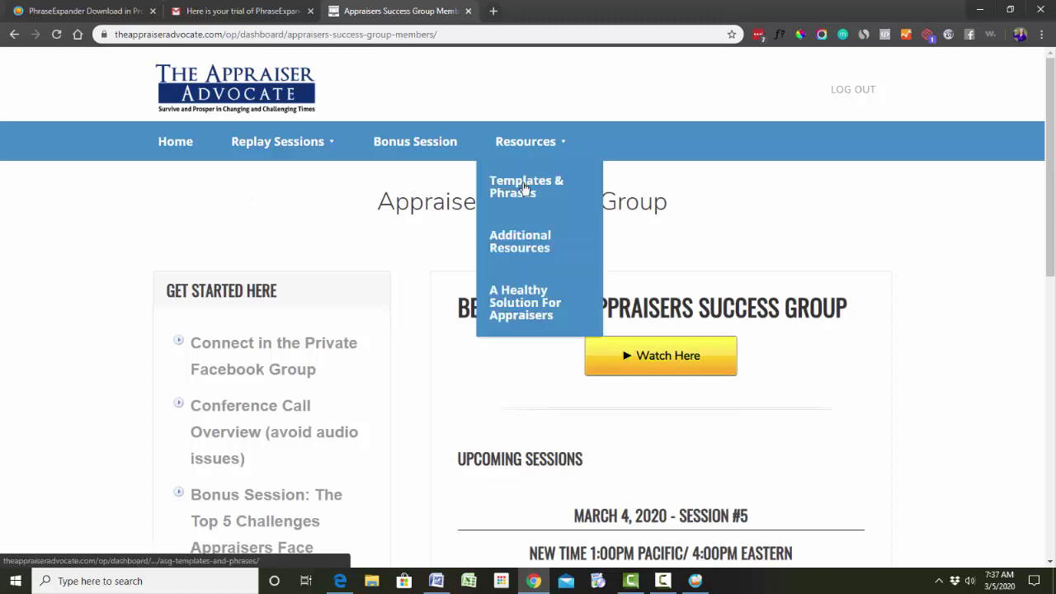
click(525, 188)
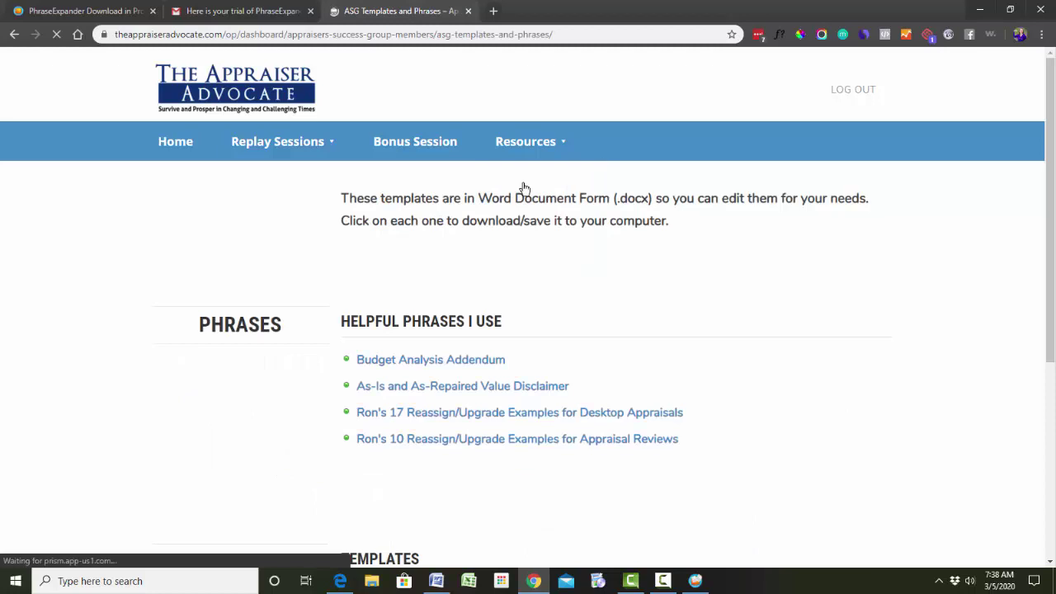
scroll(523, 188, down, 4)
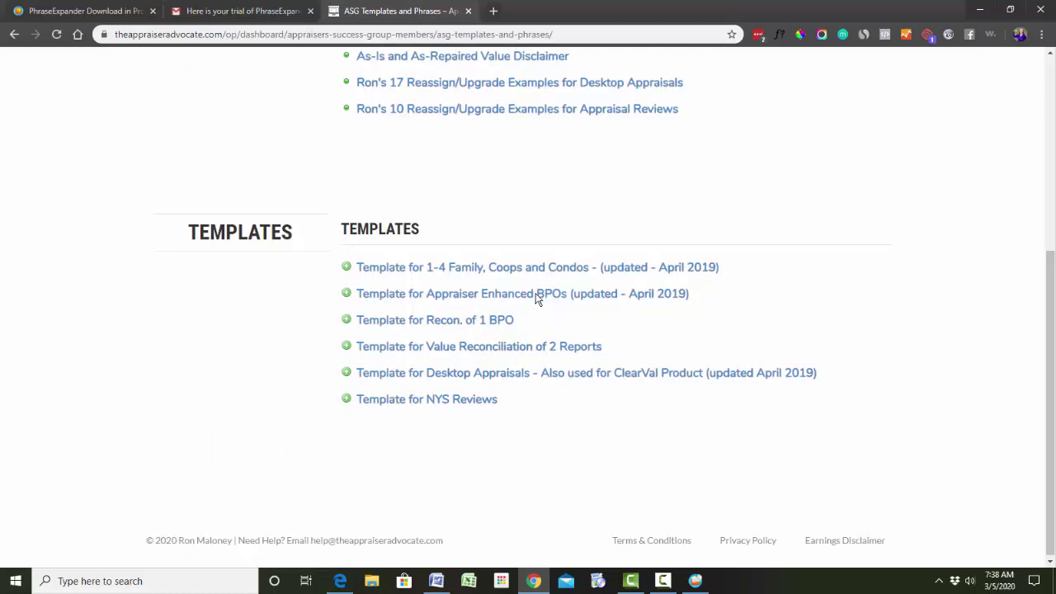
click(496, 267)
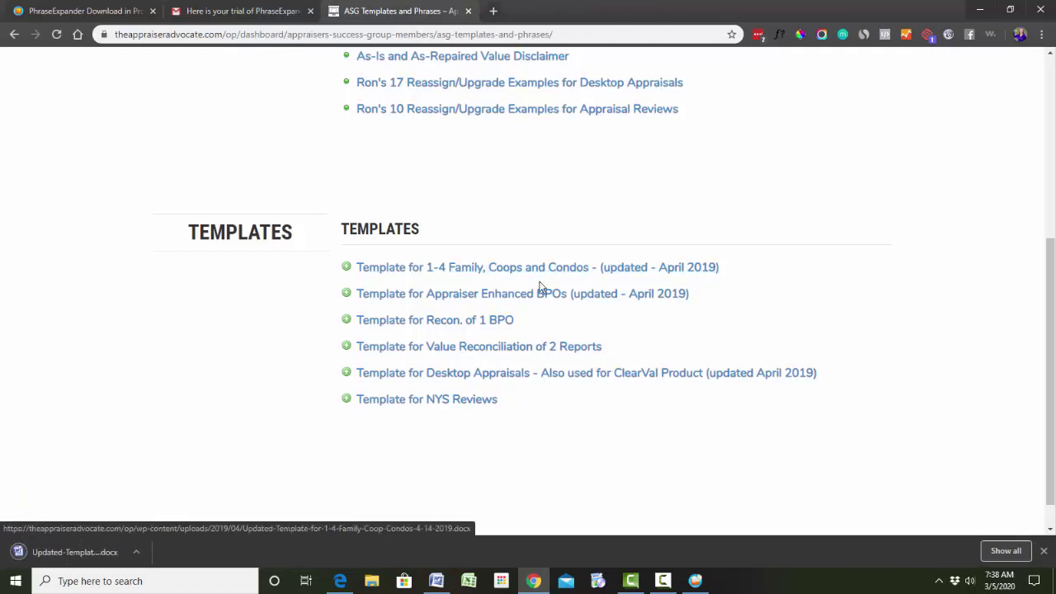
click(64, 554)
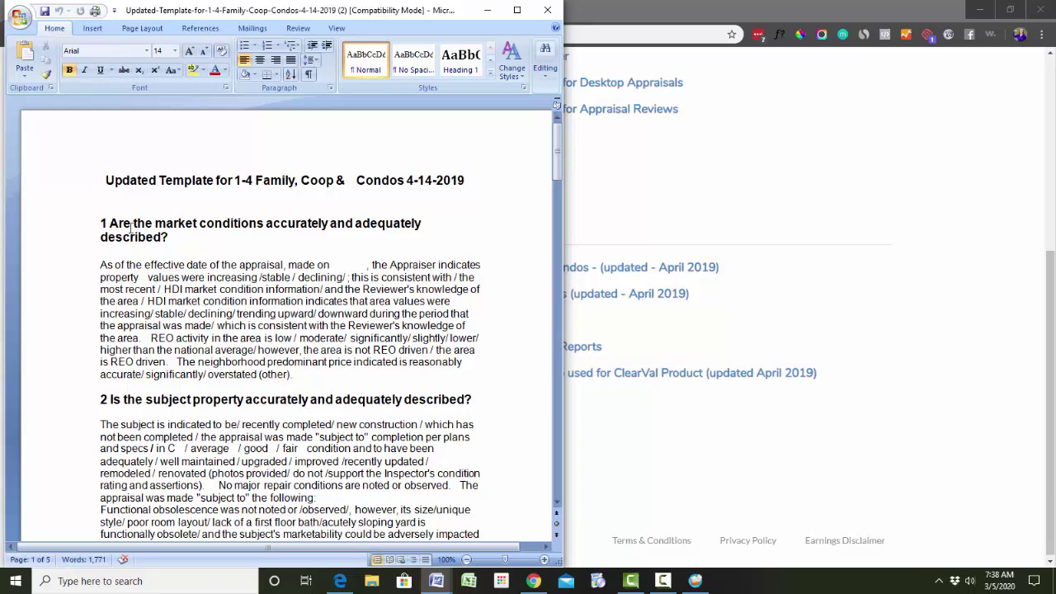
Step: Copy the full answer paragraph under question 1 about market conditions from the 1-4 family template document
scroll(153, 400, down, 8)
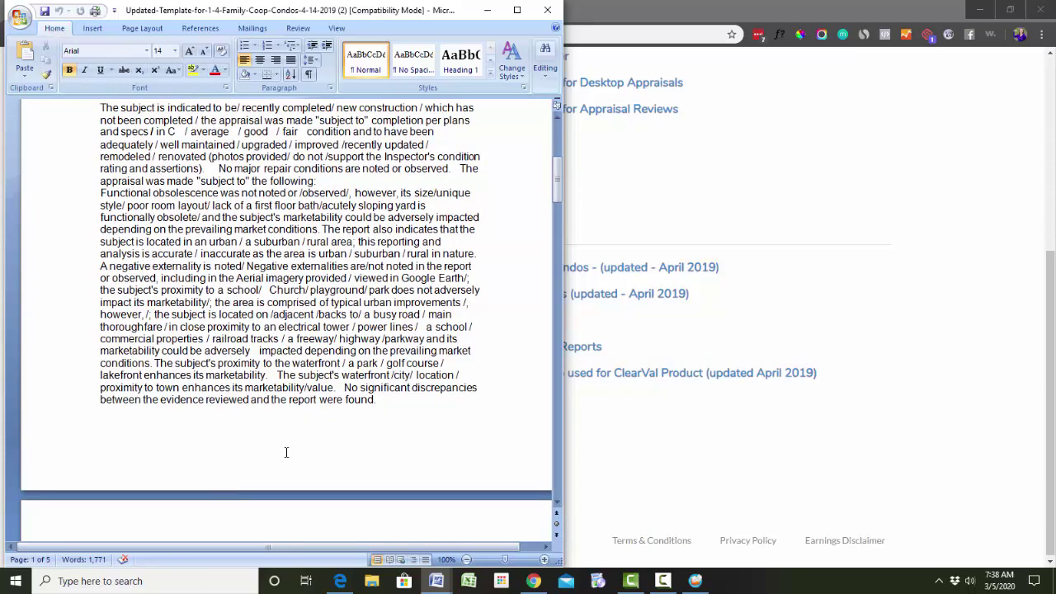
scroll(286, 452, down, 7)
scroll(216, 495, up, 7)
scroll(216, 495, up, 8)
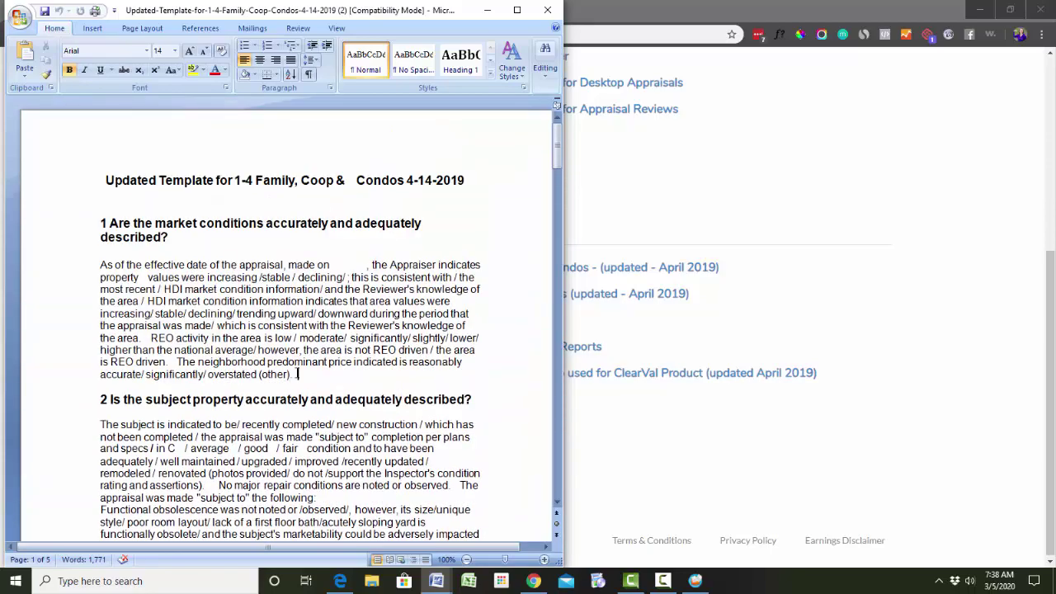
drag(297, 374, 95, 267)
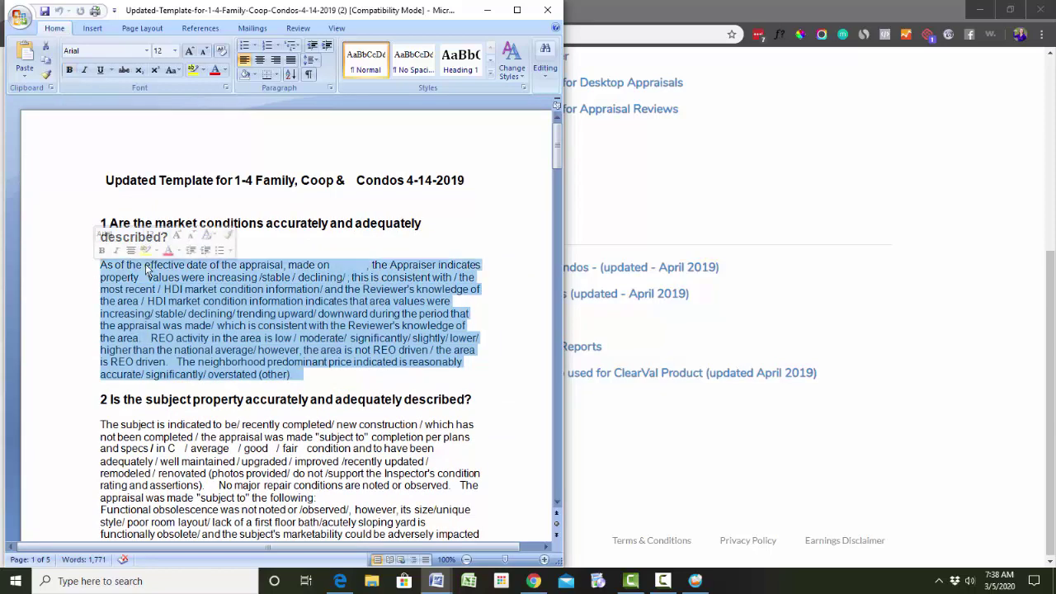
right_click(153, 265)
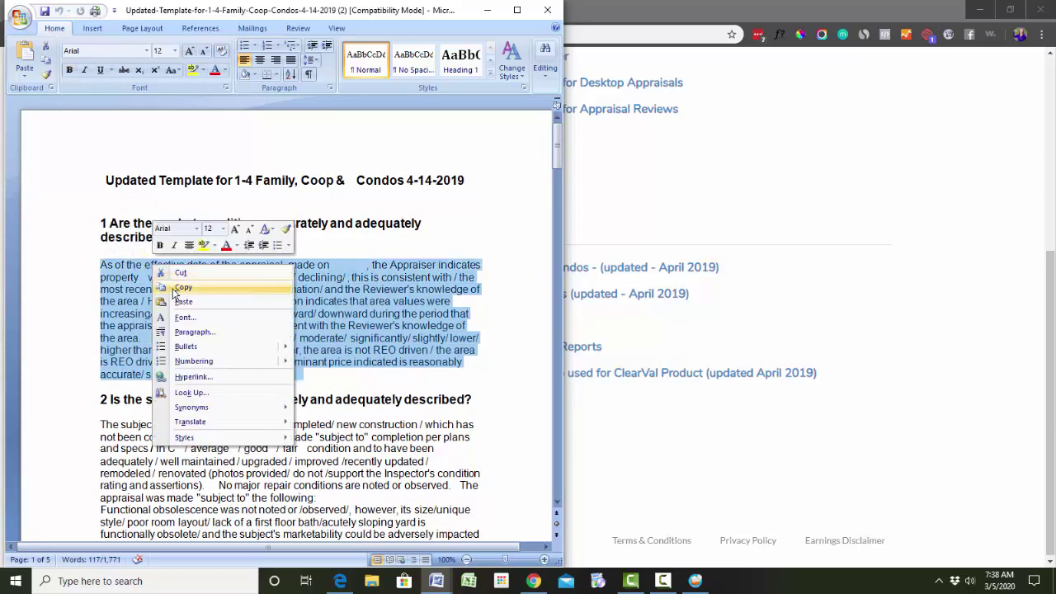
click(175, 287)
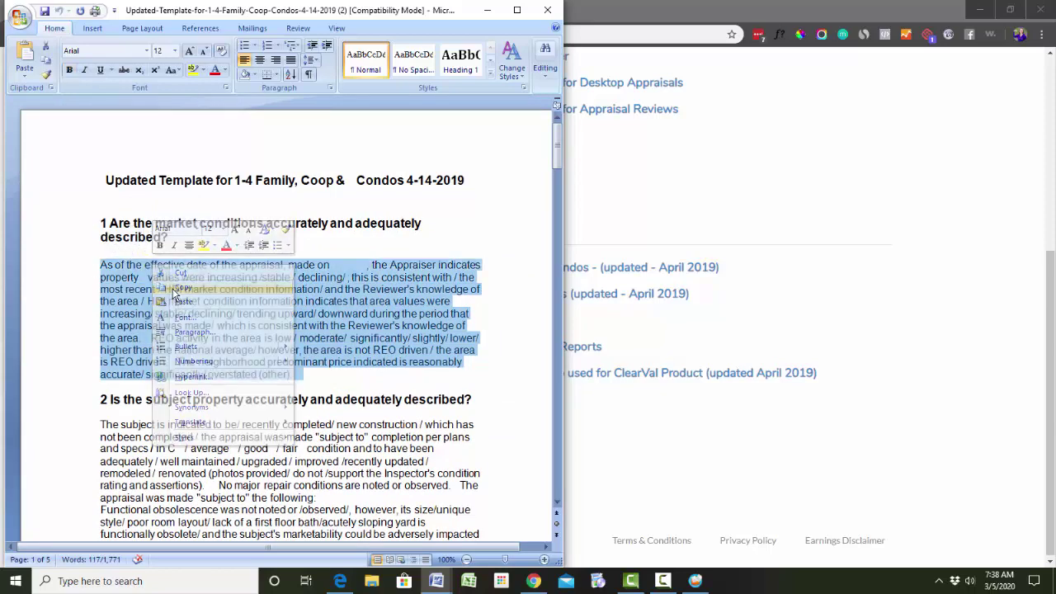
click(385, 374)
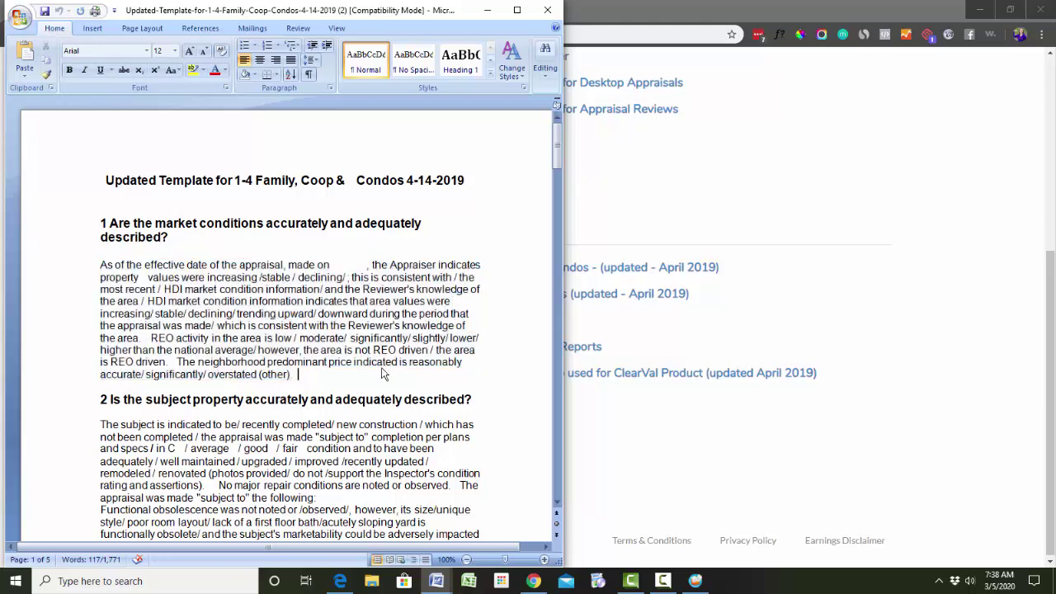
Step: Switch to PhraseExpander and create a template in My Glossary with the copied market conditions paragraph as its plain text contents
click(701, 584)
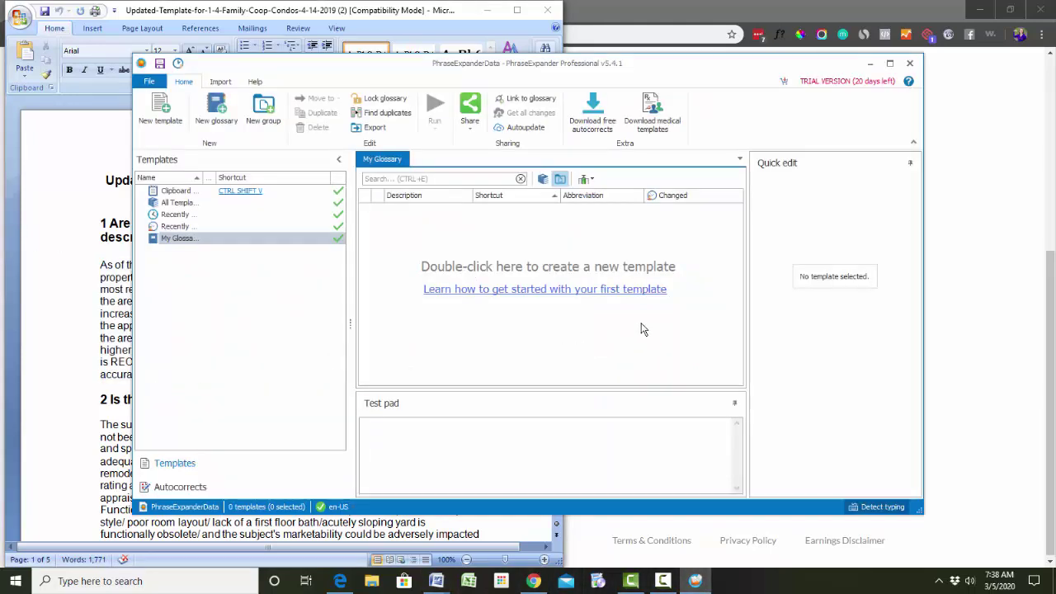
click(165, 113)
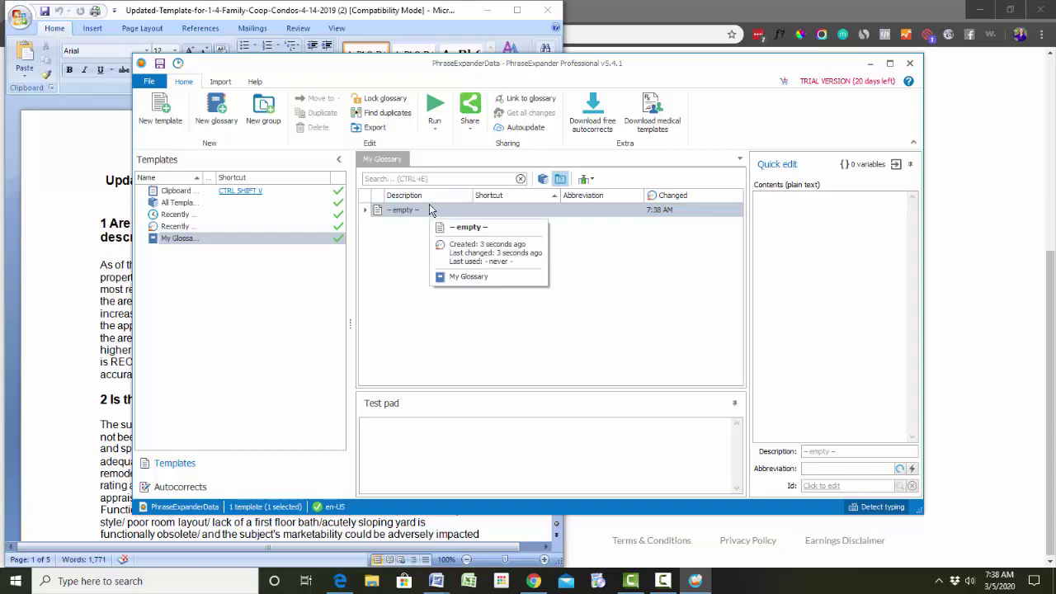
key(alt+Tab)
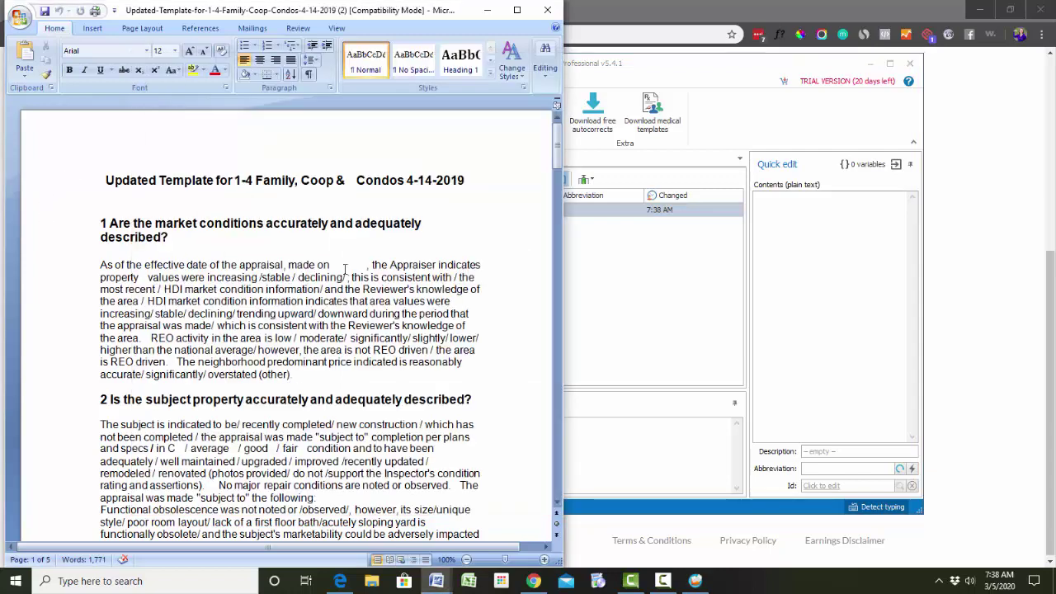
key(alt+Tab)
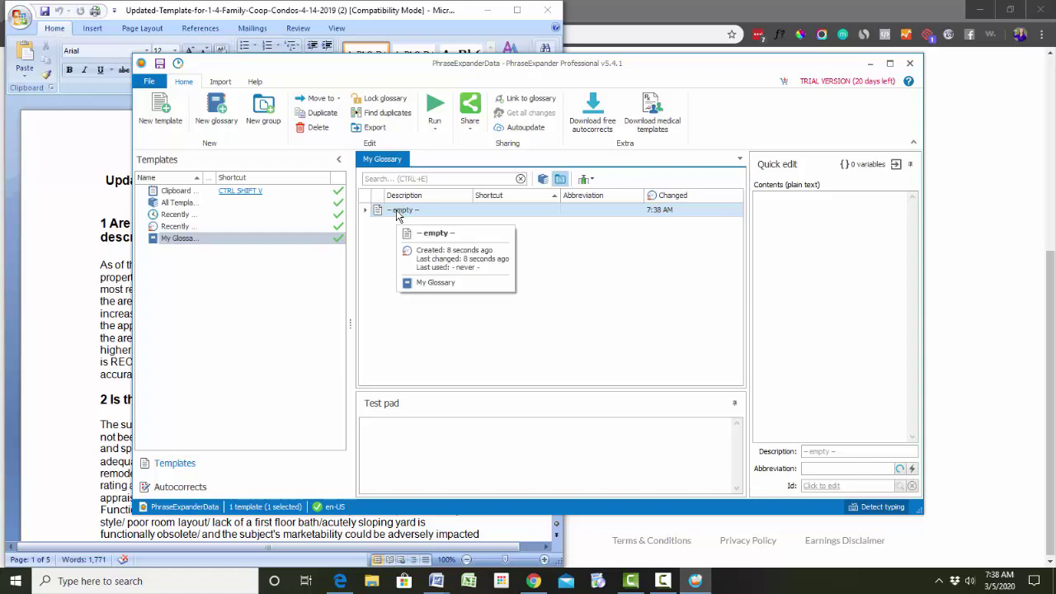
click(790, 238)
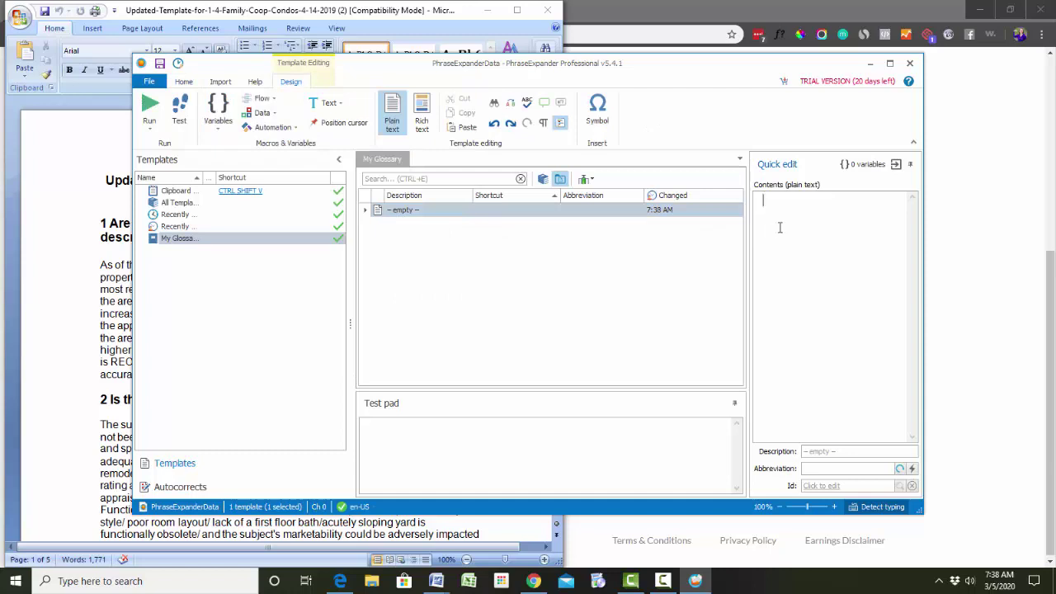
right_click(788, 207)
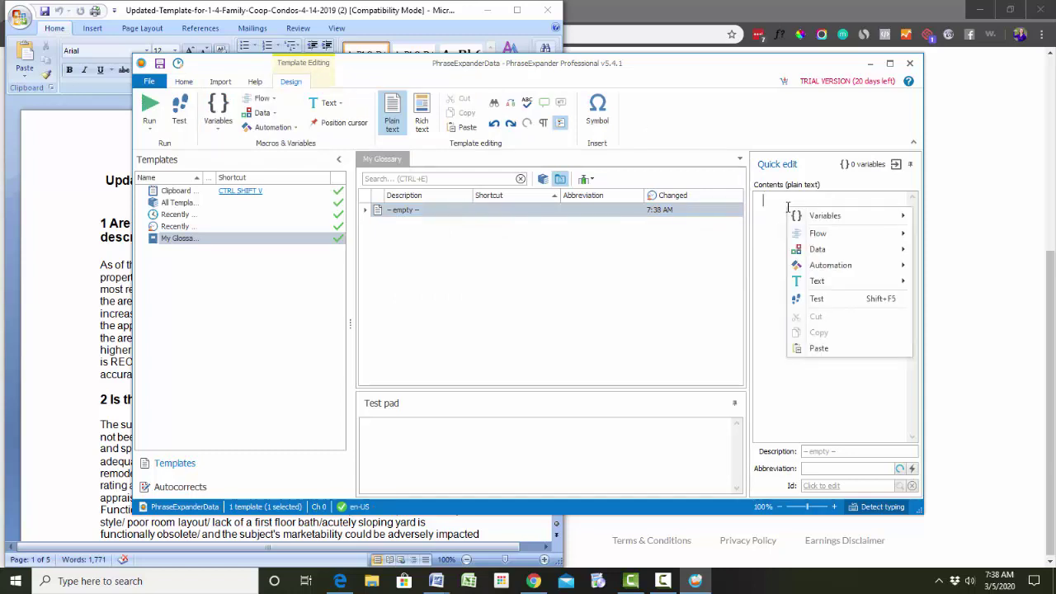
click(818, 347)
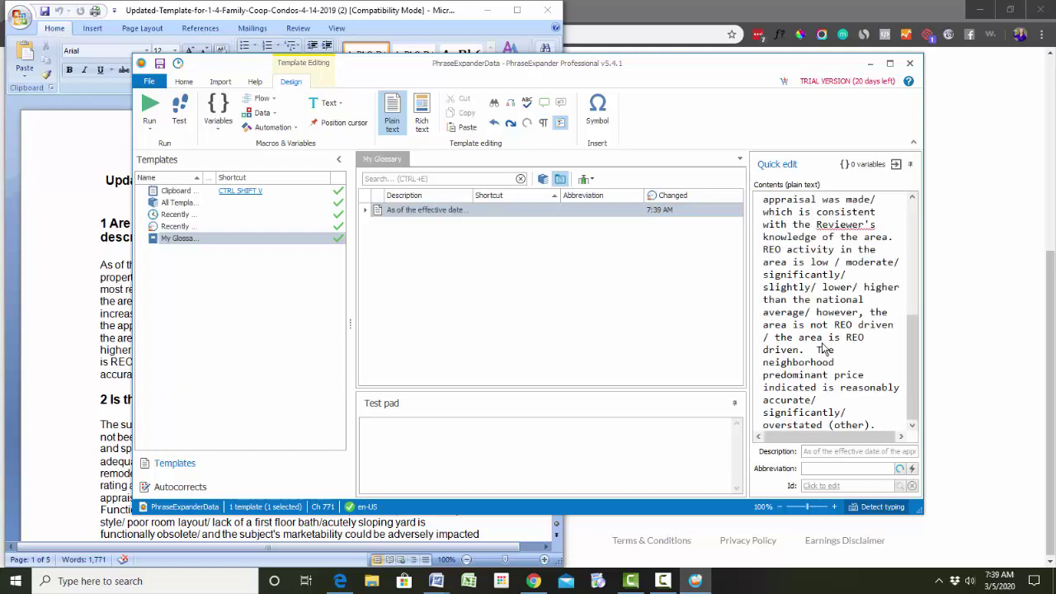
click(104, 323)
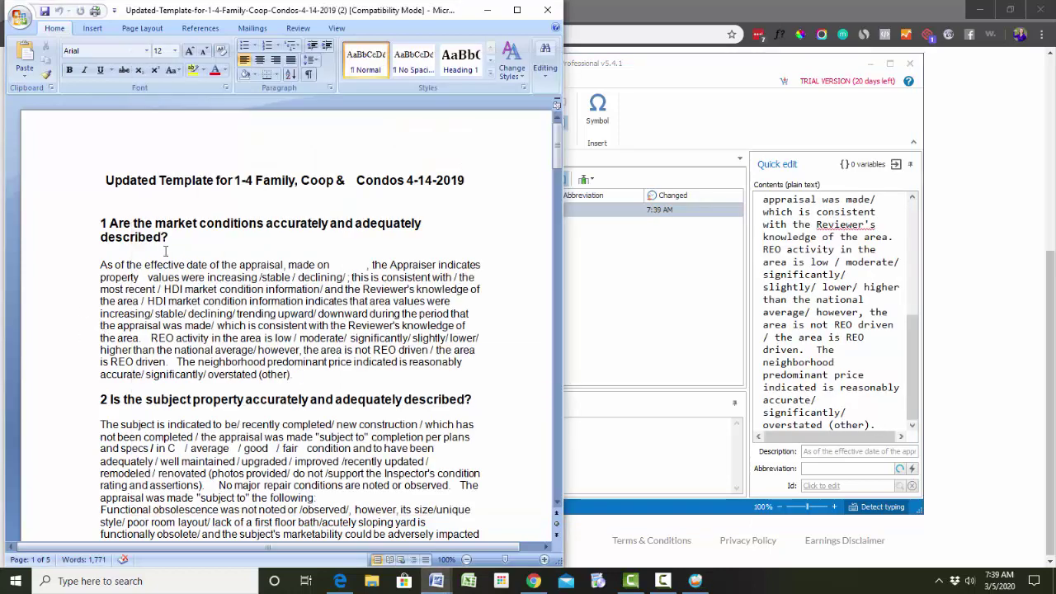
click(817, 359)
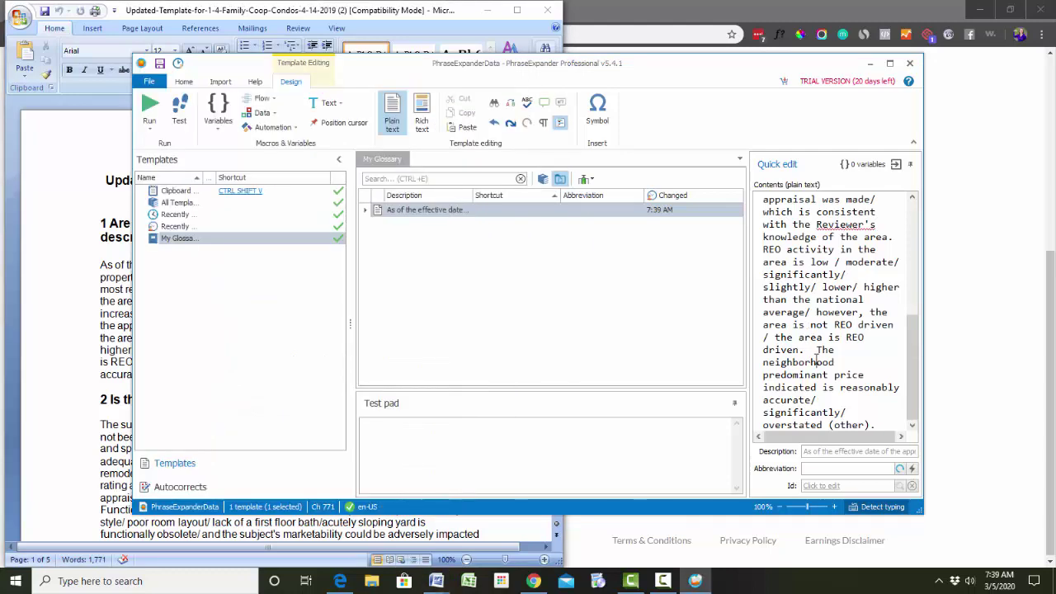
scroll(816, 358, up, 2)
scroll(816, 358, up, 2)
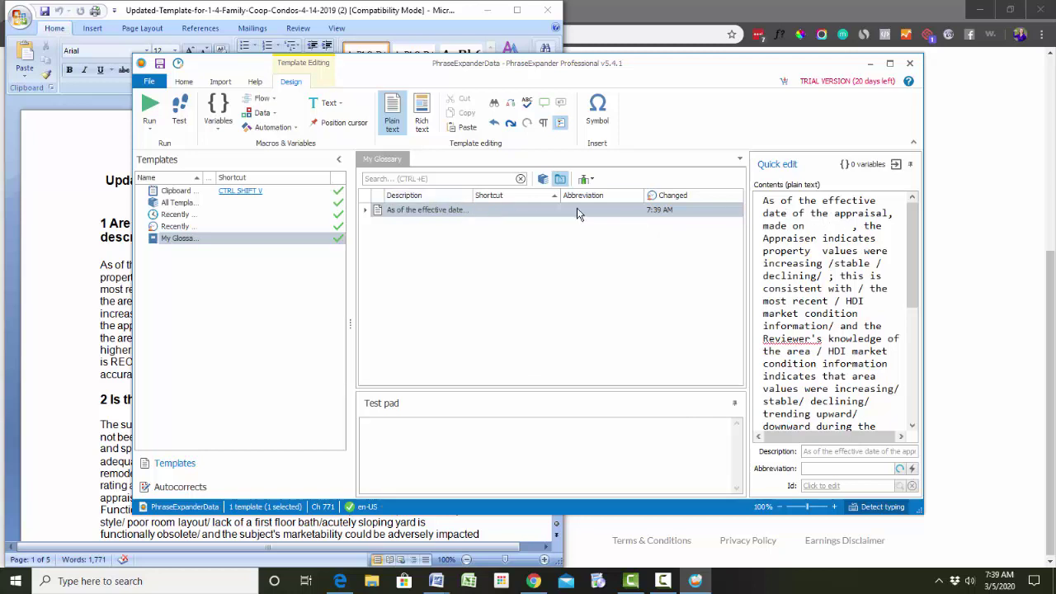
Step: Assign F1 as the market conditions template's shortcut and expand the template in the empty test pad
mouse_move(577, 213)
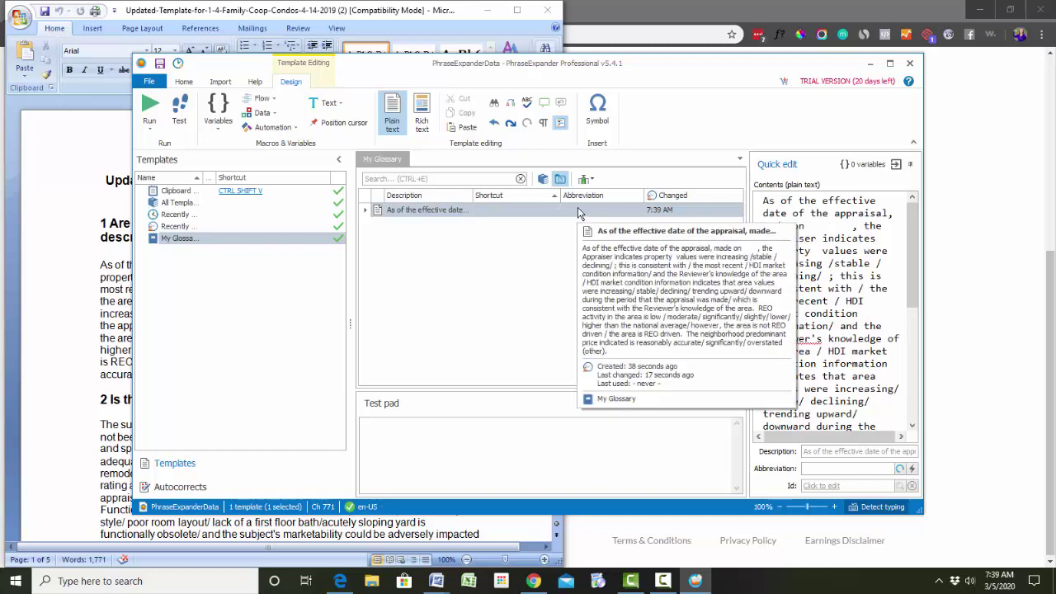
click(513, 213)
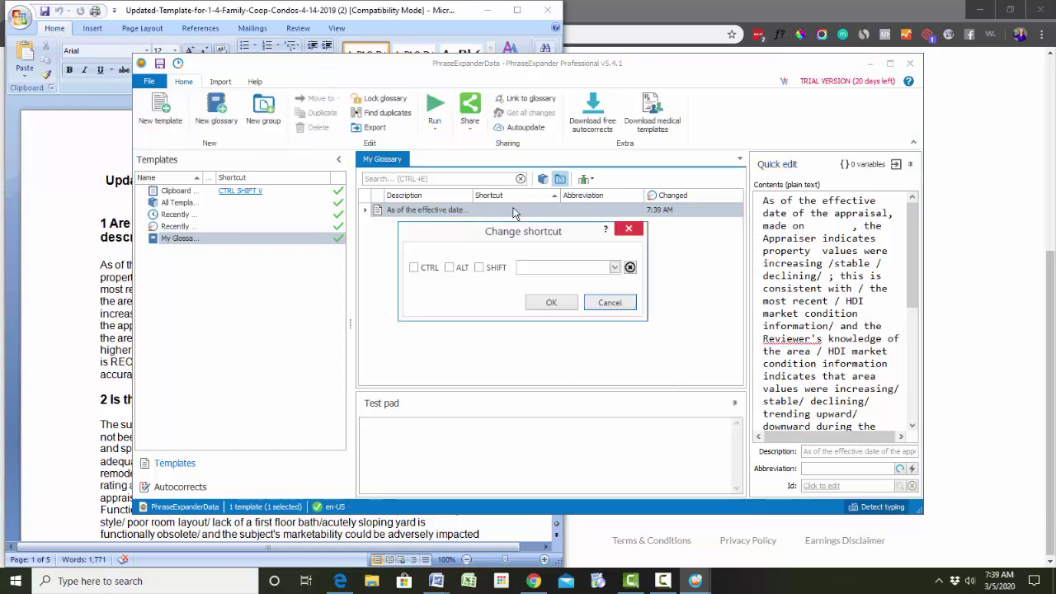
click(614, 267)
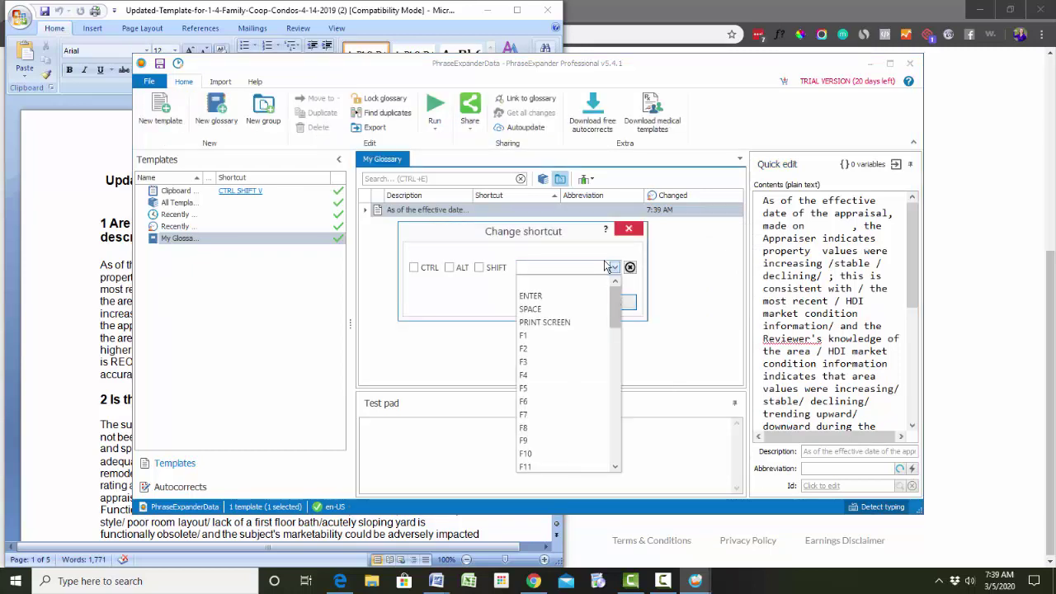
click(548, 335)
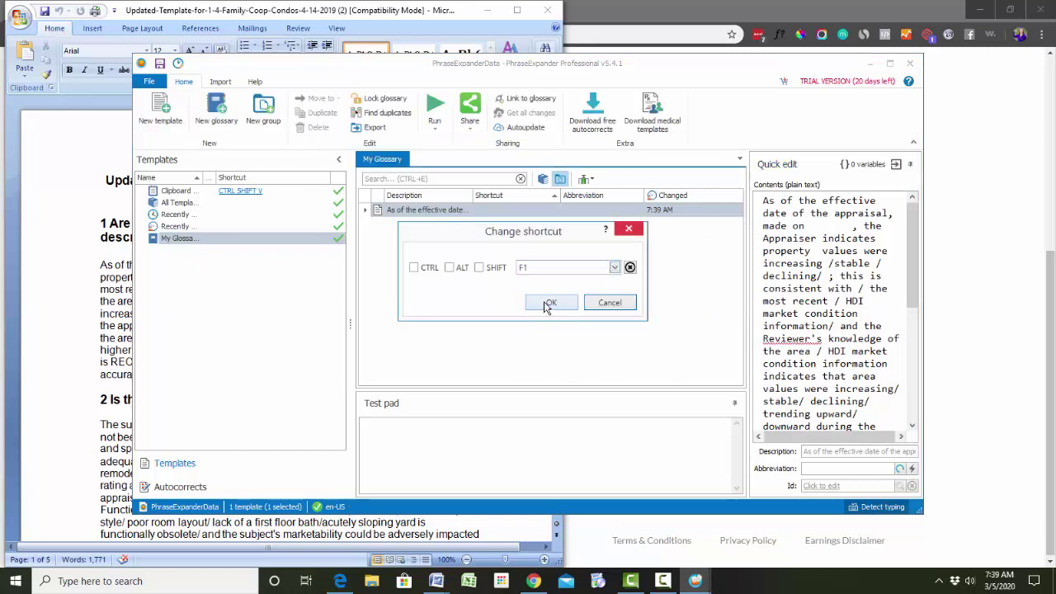
click(549, 303)
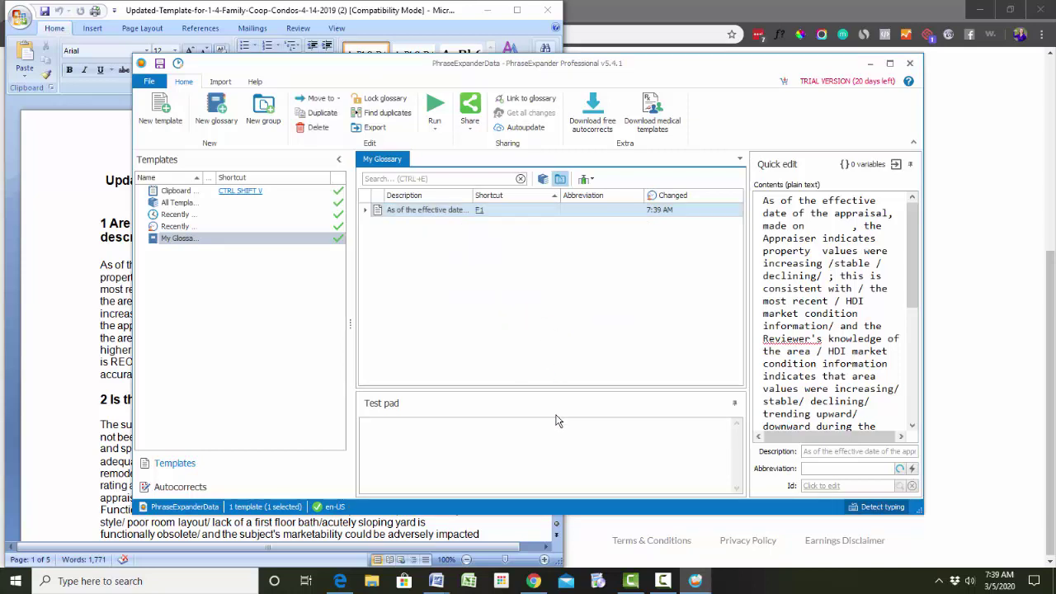
click(443, 444)
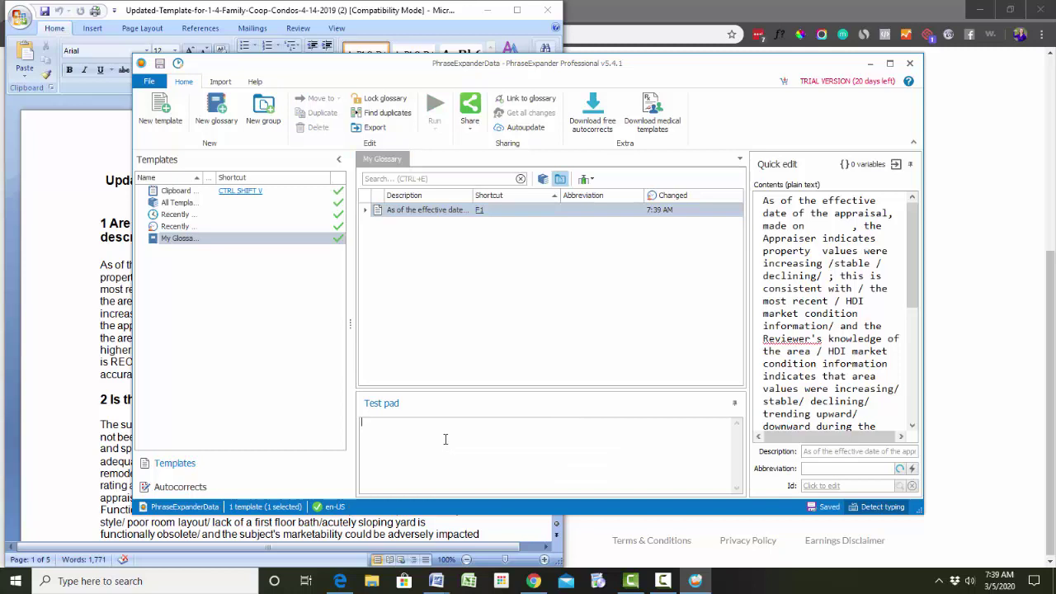
key(F1)
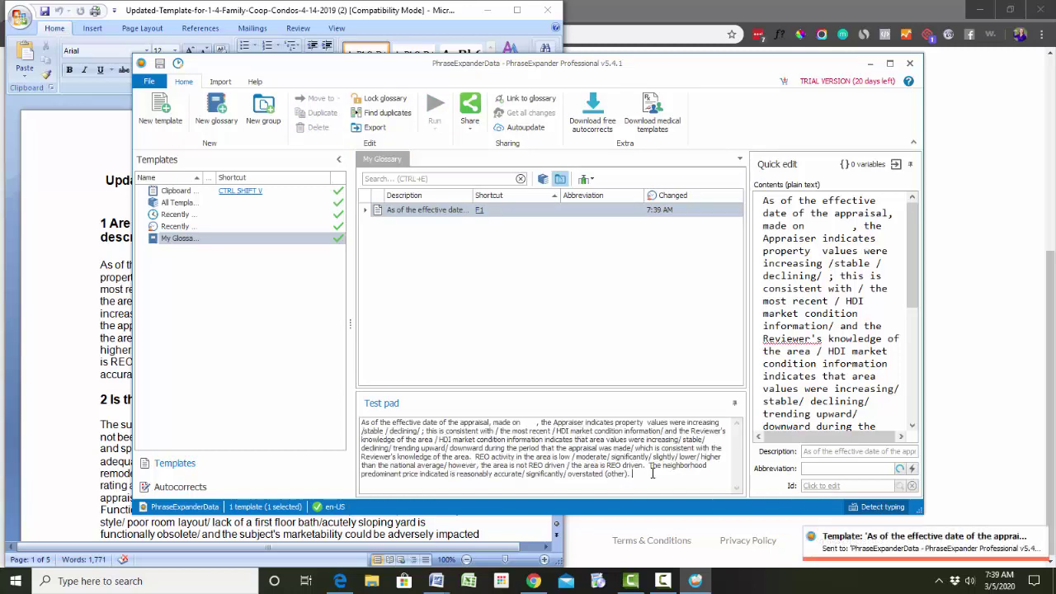
Step: Switch to the Gmail draft in Chrome and replace "testing this out" with the market conditions template text
click(537, 583)
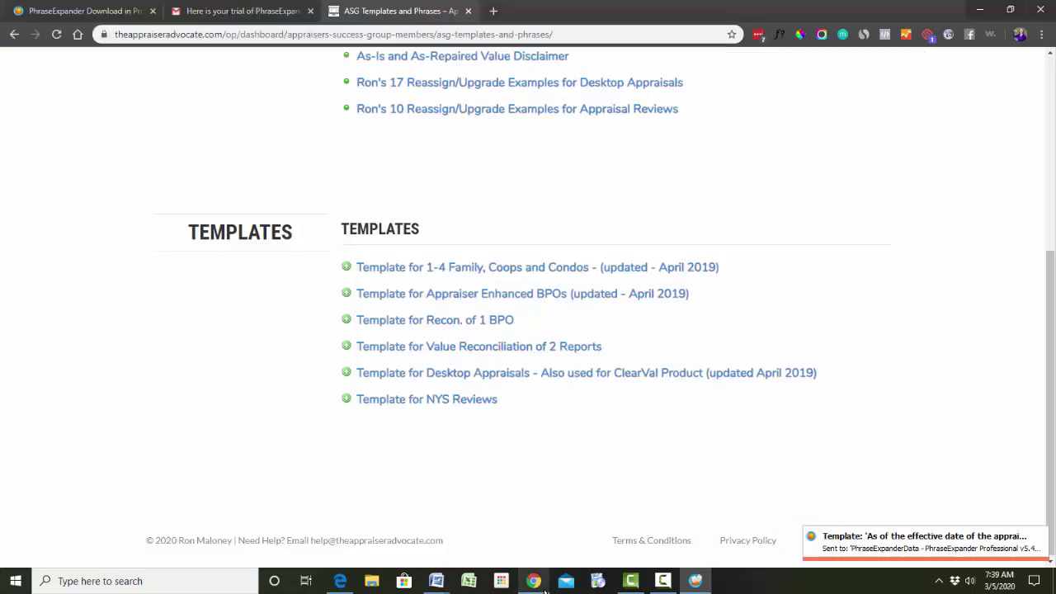
click(259, 10)
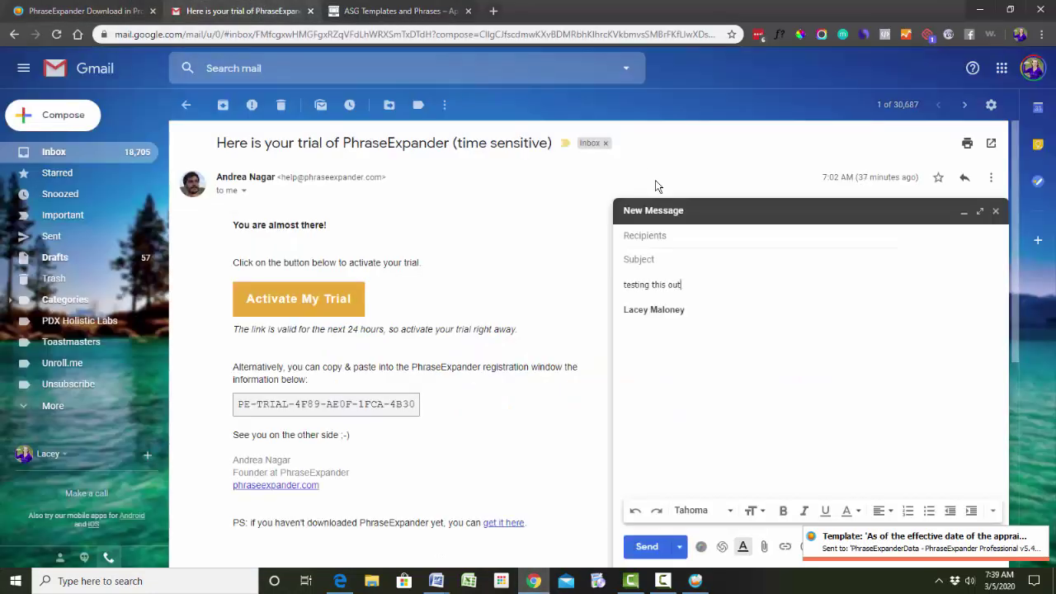
drag(661, 290, 625, 286)
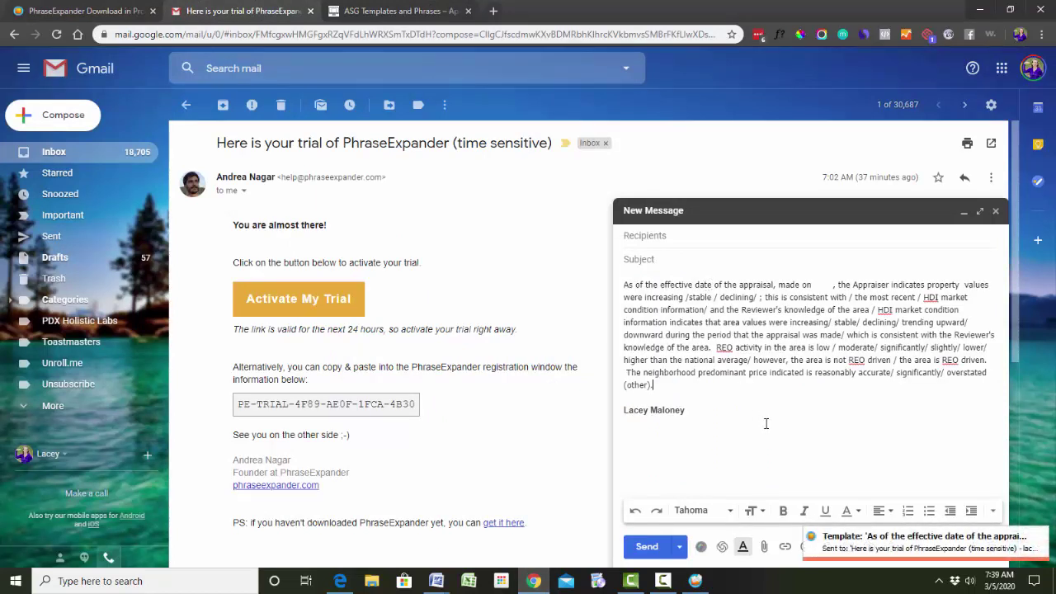
Step: Switch to Document1 in Word and replace "testing this out" with the market conditions template text
click(340, 581)
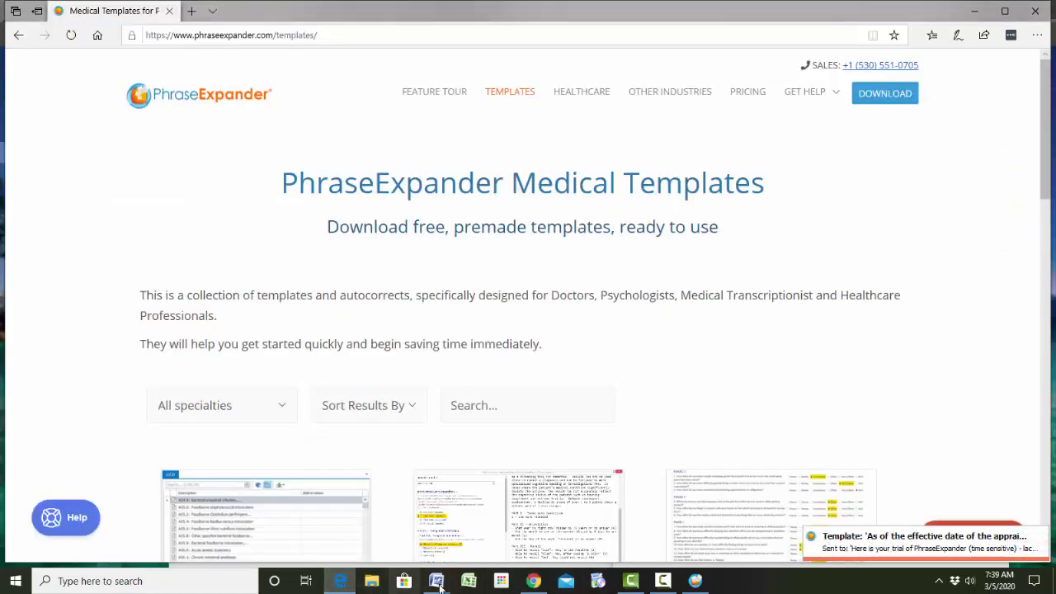
mouse_move(439, 584)
click(405, 532)
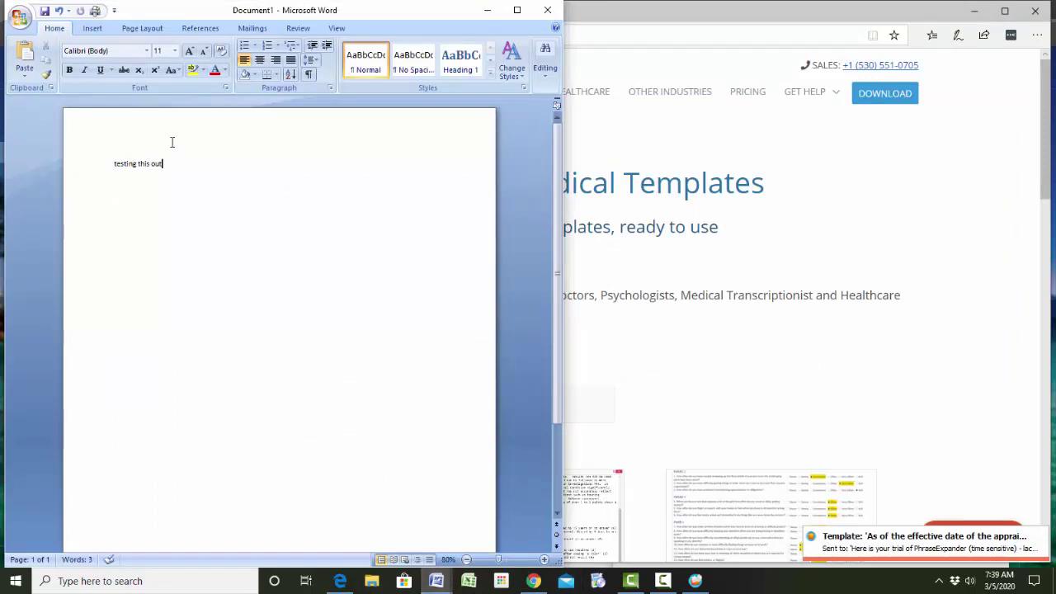
drag(179, 167, 113, 164)
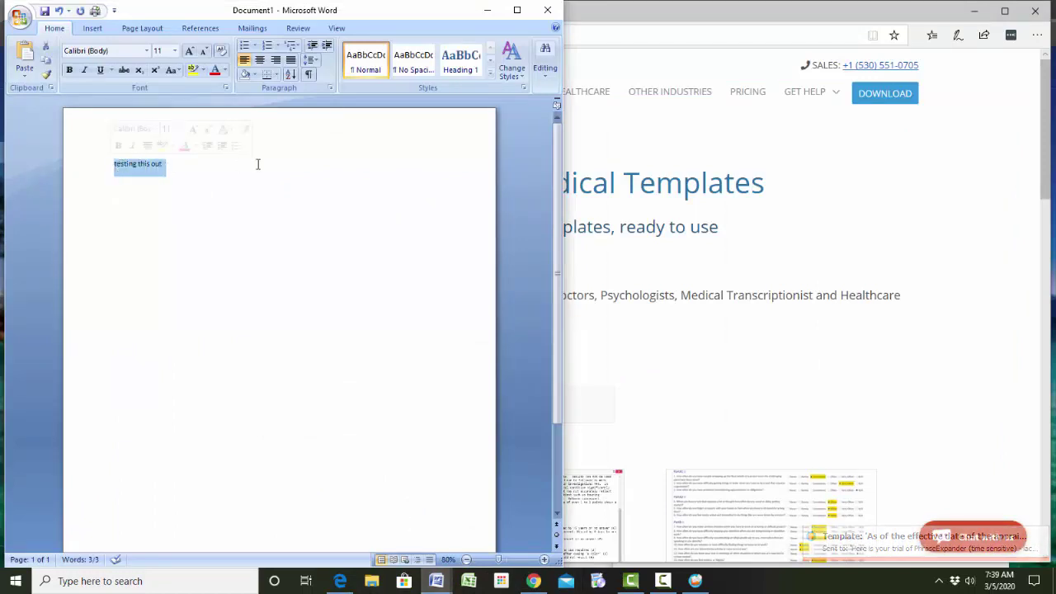
key(ctrl+v)
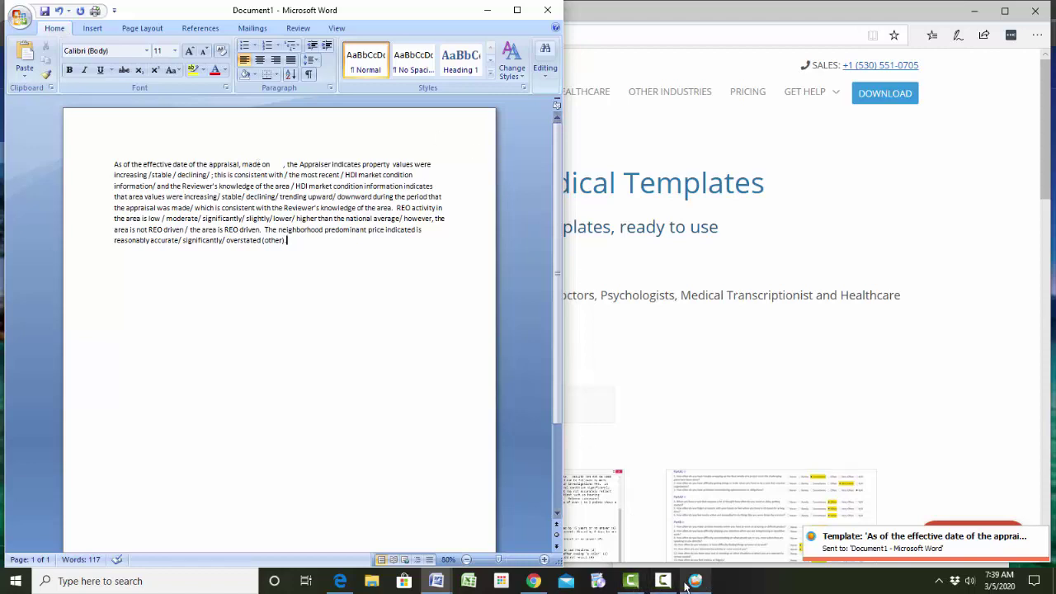
Step: Switch to the Updated-Template document in Word and copy the full section 2 text on whether the subject property is accurately described
mouse_move(436, 581)
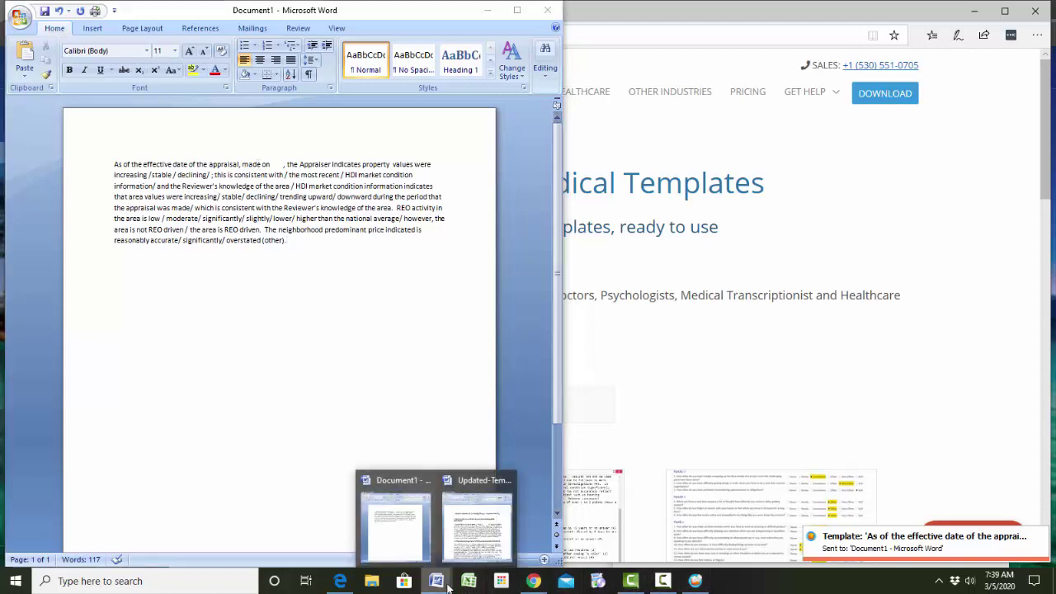
click(462, 513)
scroll(462, 513, down, 5)
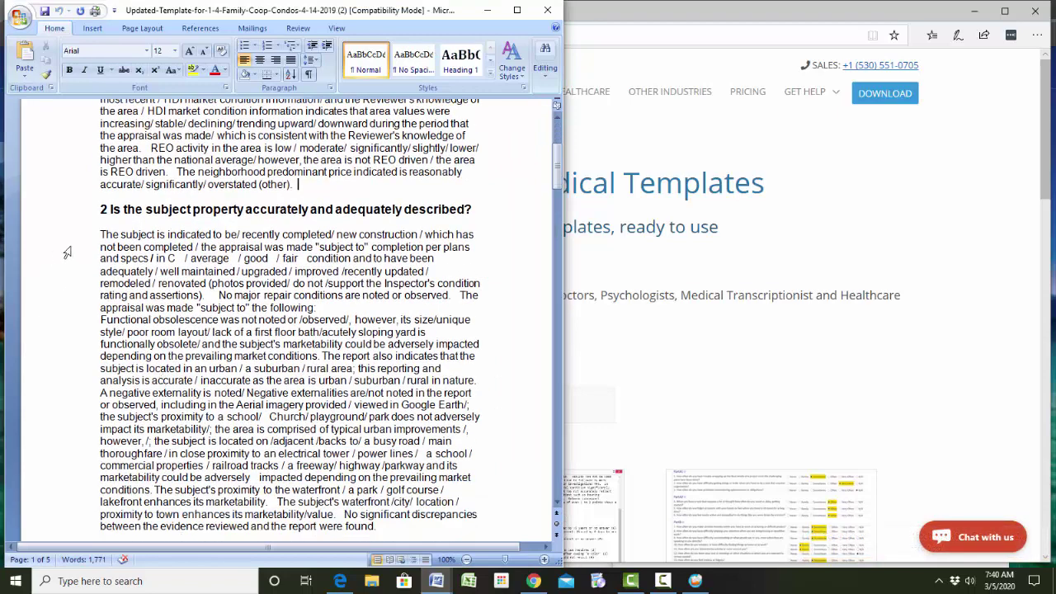
drag(101, 235, 402, 428)
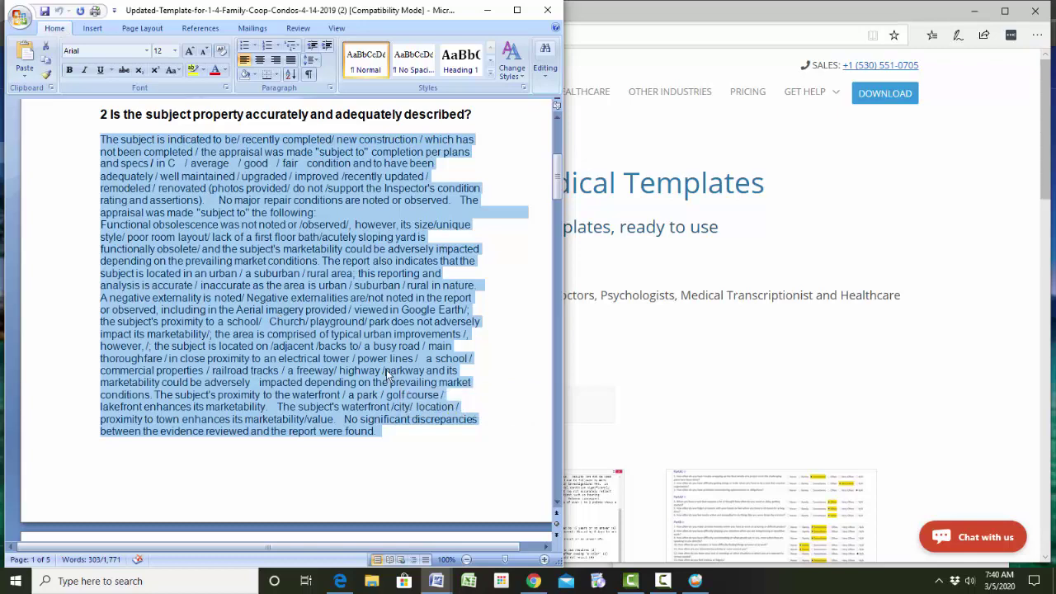
click(384, 447)
drag(379, 432, 89, 136)
right_click(178, 188)
click(206, 211)
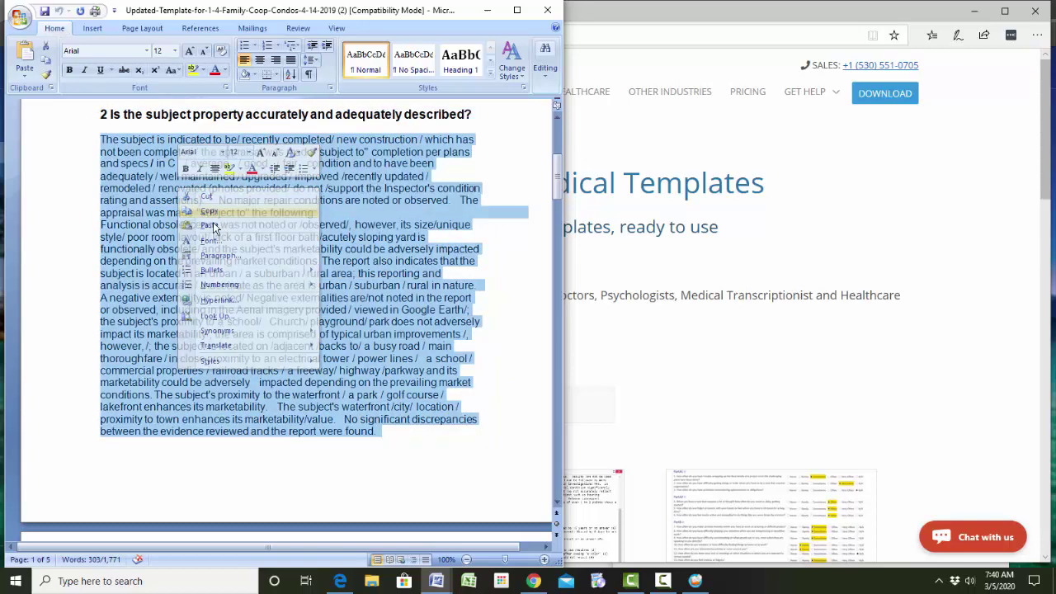
click(305, 284)
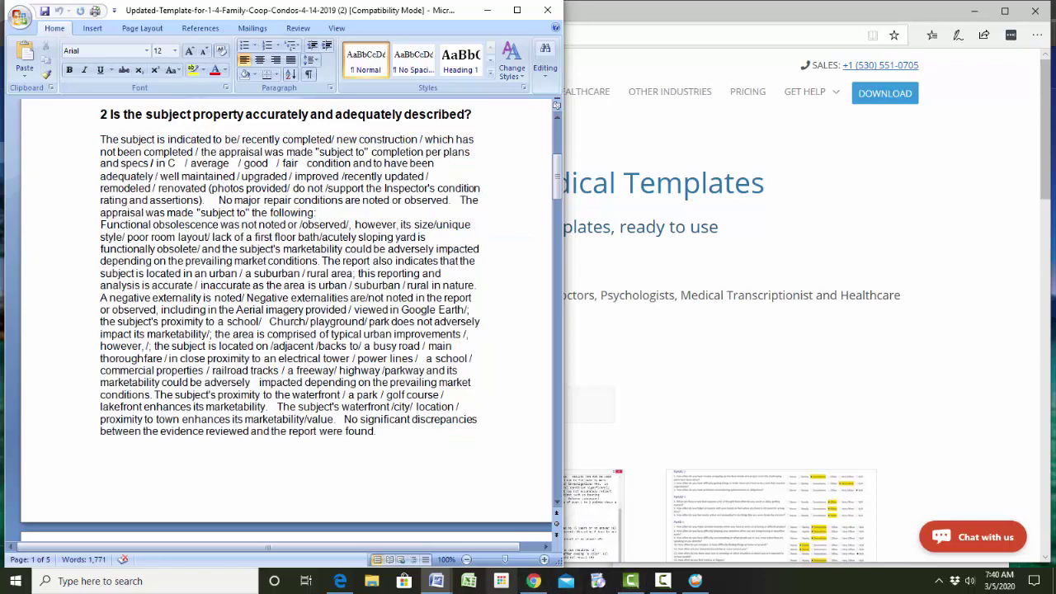
Step: Switch to PhraseExpander and create a template in My Glossary with the copied subject property description as its plain text contents
click(696, 581)
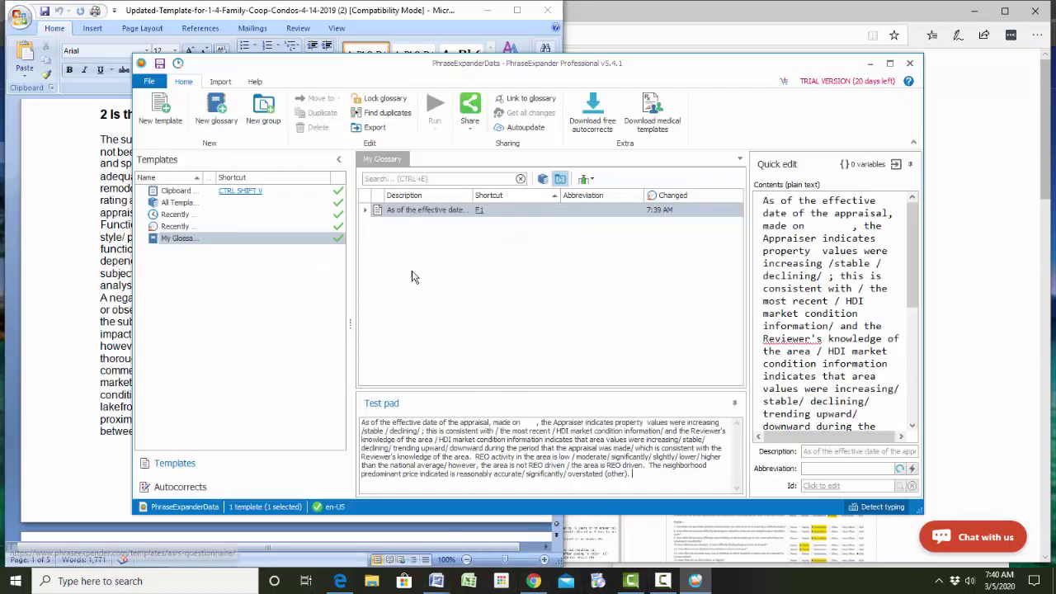
click(415, 278)
click(162, 116)
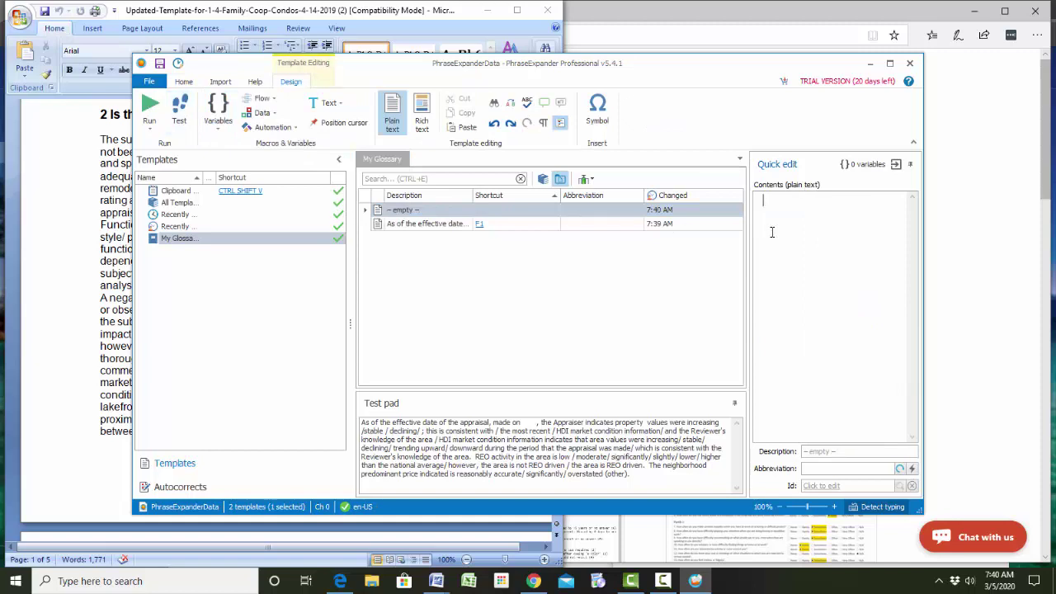
right_click(796, 204)
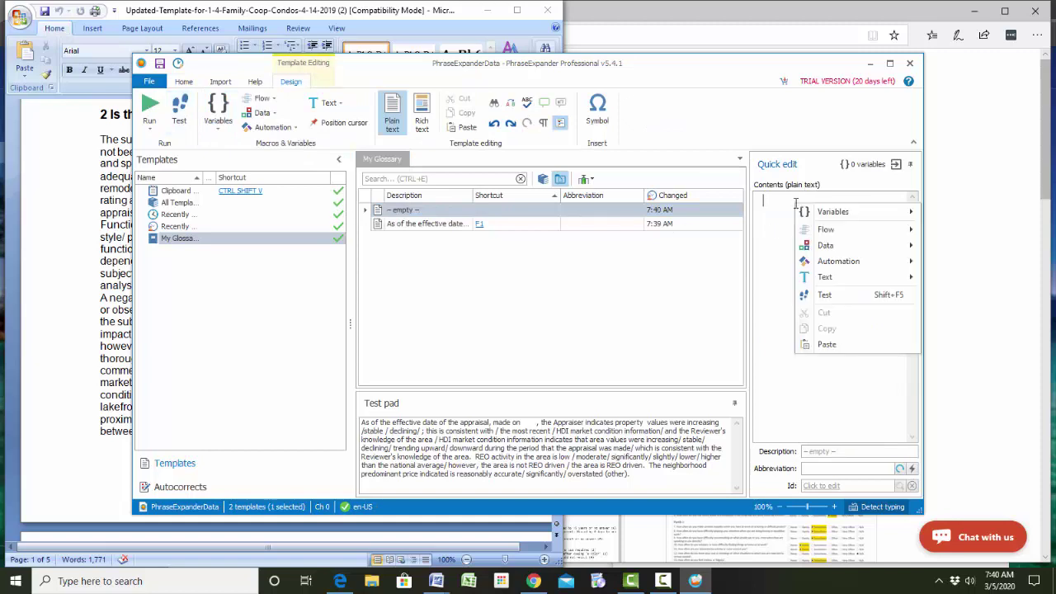
click(822, 344)
Step: Assign Shift+F2 as the subject property template's shortcut and replace the test pad text by expanding that template
click(495, 212)
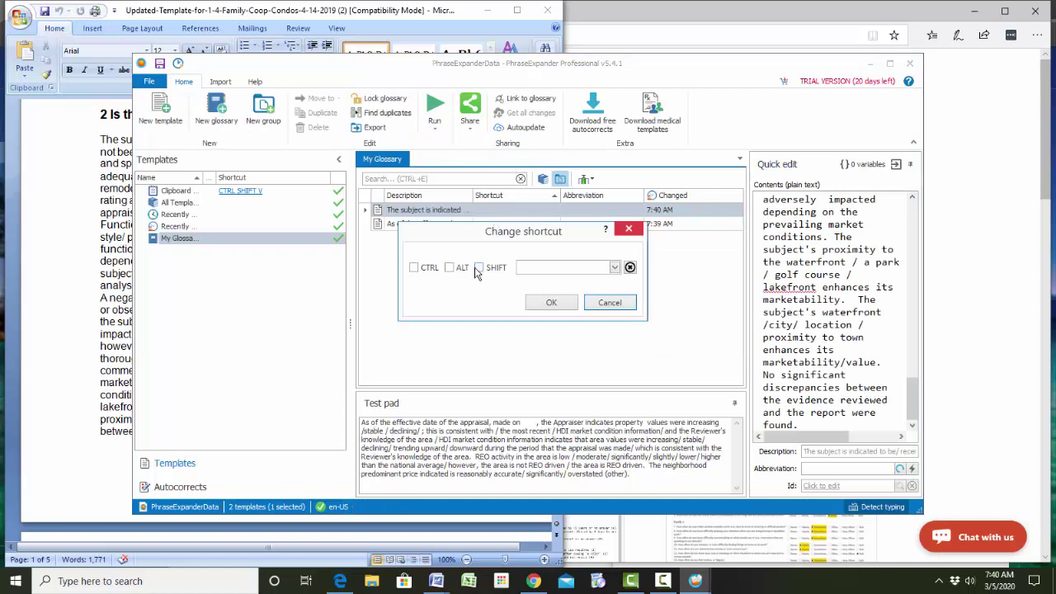
click(558, 266)
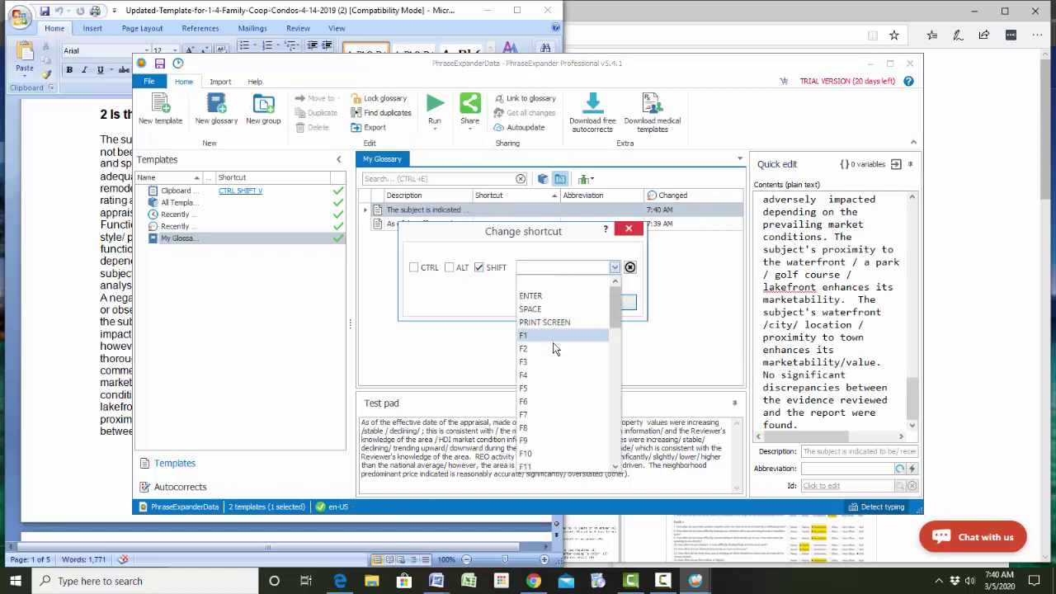
click(555, 347)
click(561, 304)
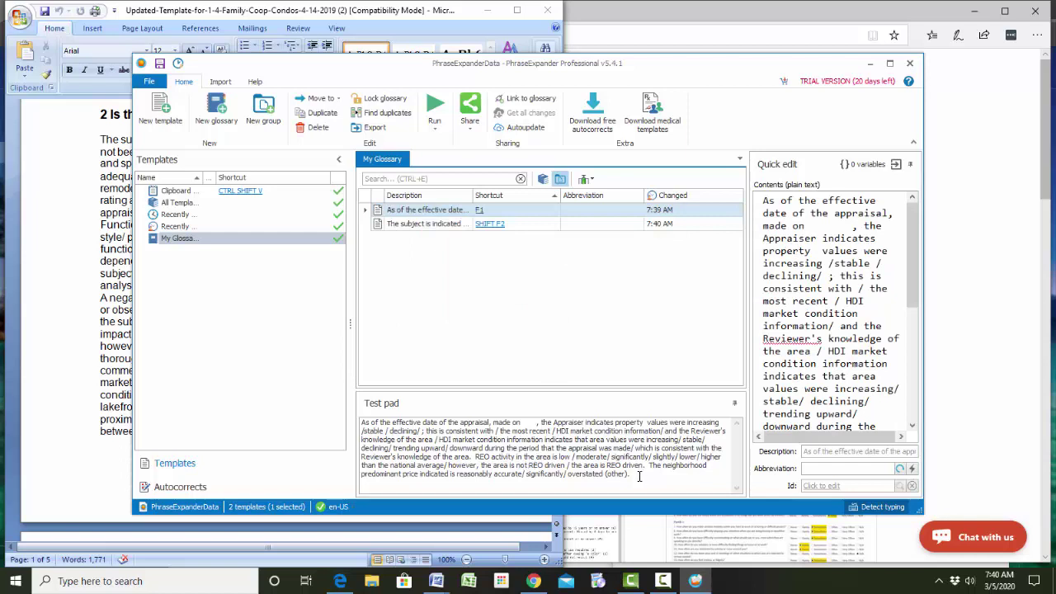
drag(639, 476, 363, 422)
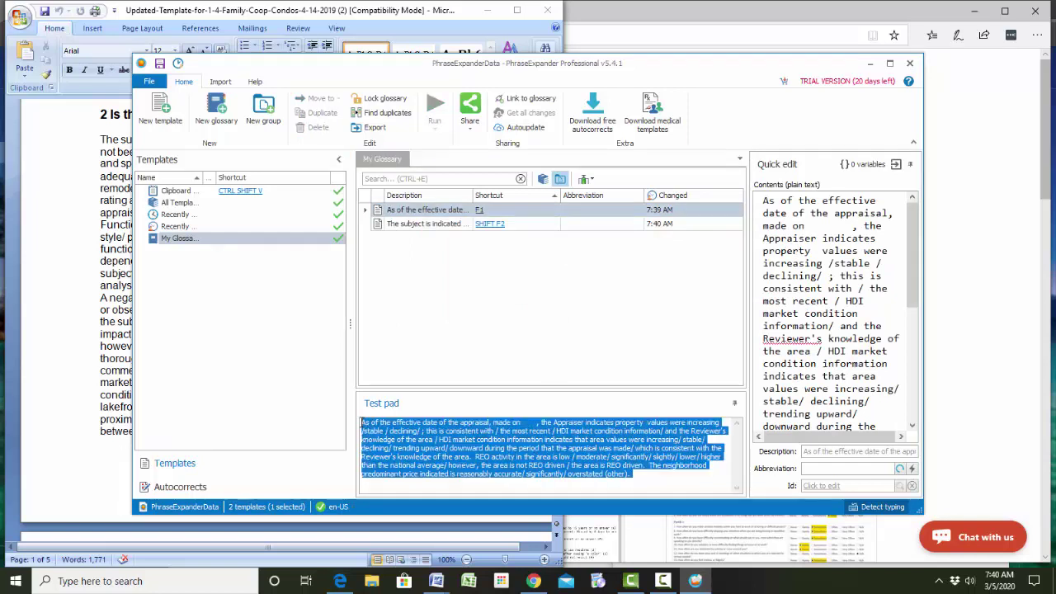
key(shift+F2)
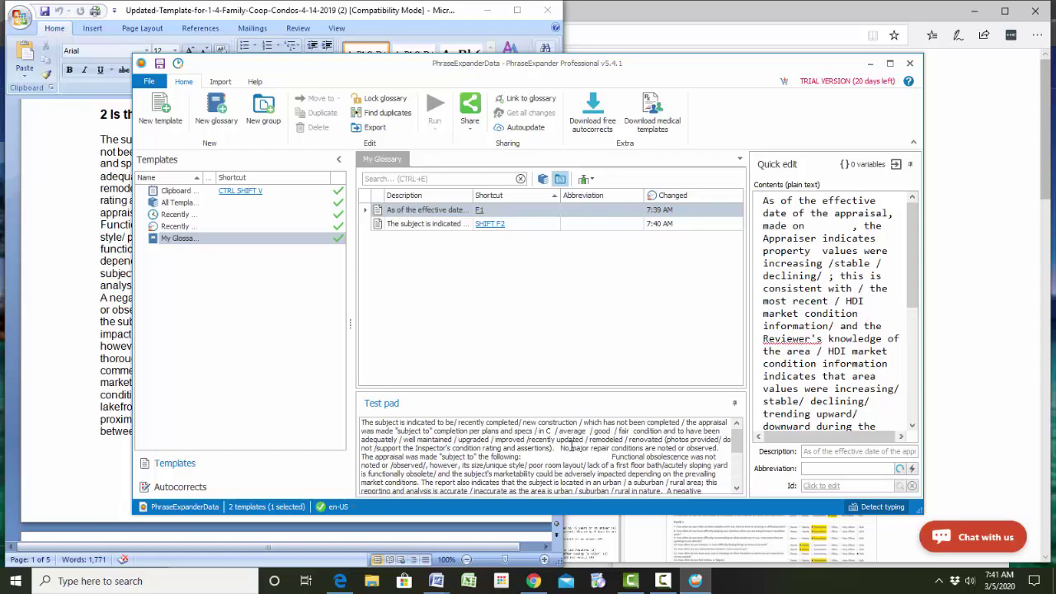
Step: Switch to the Updated-Template document in Word and look through the paragraphs of sections 3 to 5
click(20, 424)
scroll(208, 402, up, 4)
scroll(208, 402, down, 4)
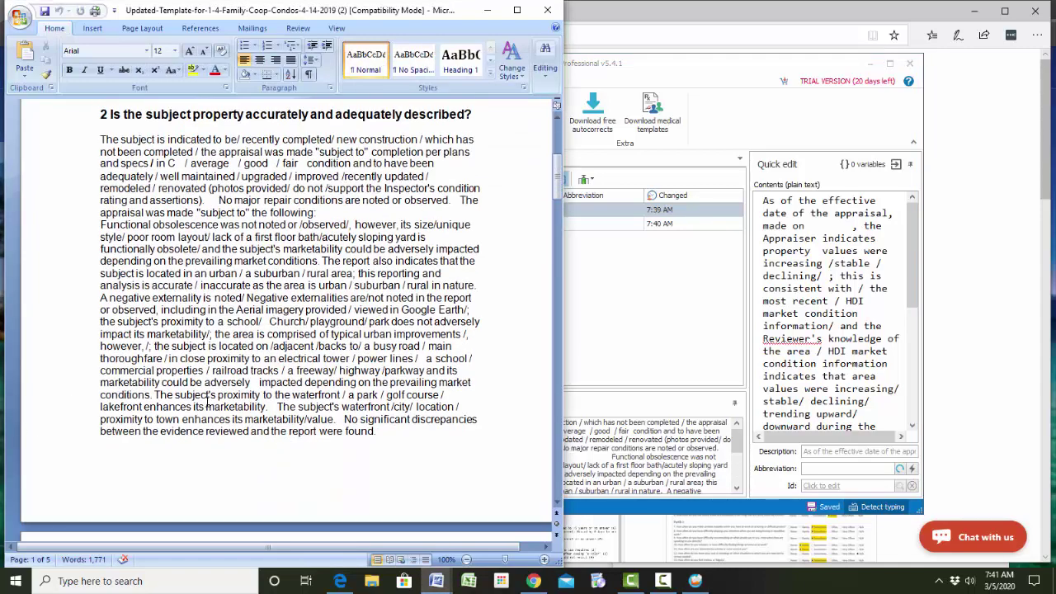
scroll(208, 402, down, 10)
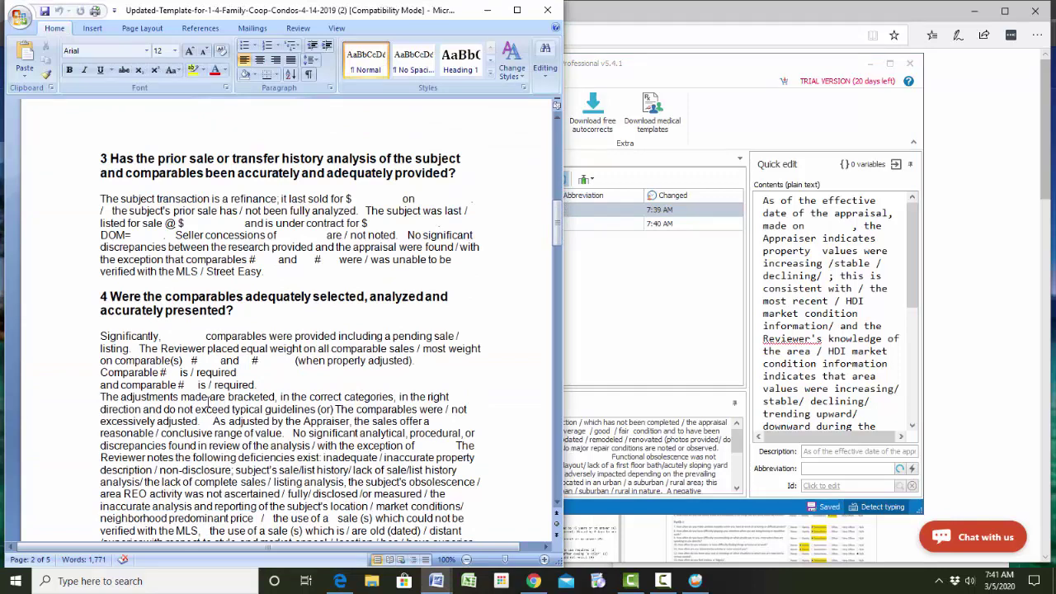
scroll(208, 401, down, 5)
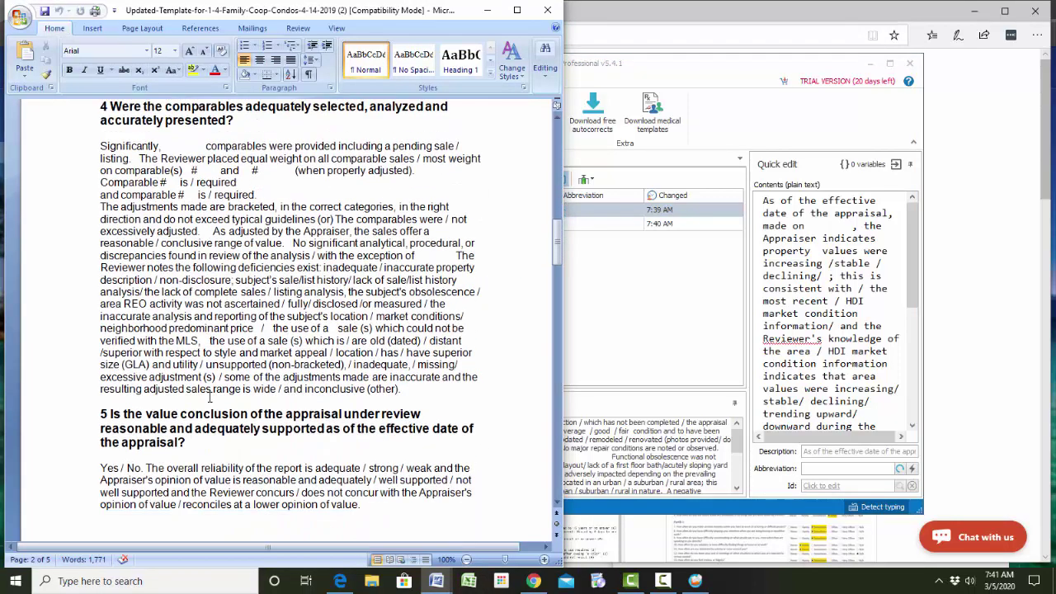
scroll(213, 393, down, 2)
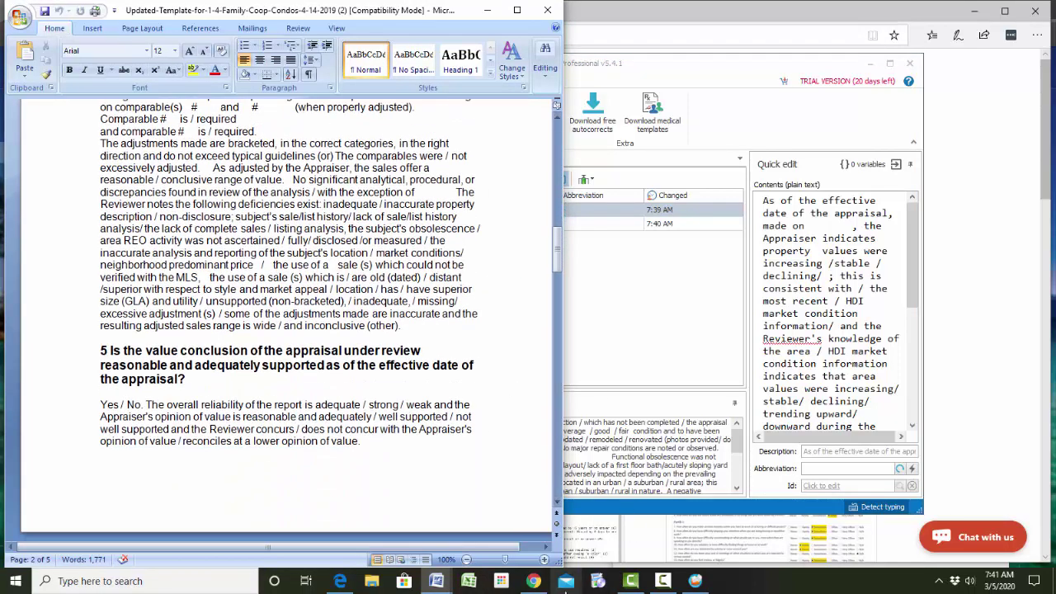
Step: Switch to Chrome and view the Templates list on the ASG Templates and Phrases page
click(534, 583)
click(391, 10)
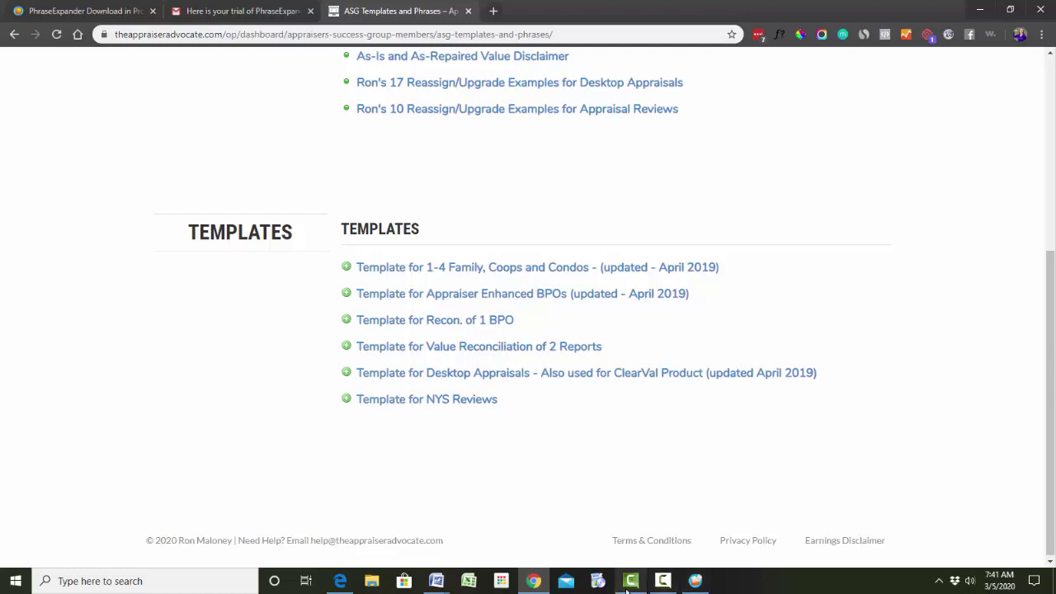
mouse_move(627, 591)
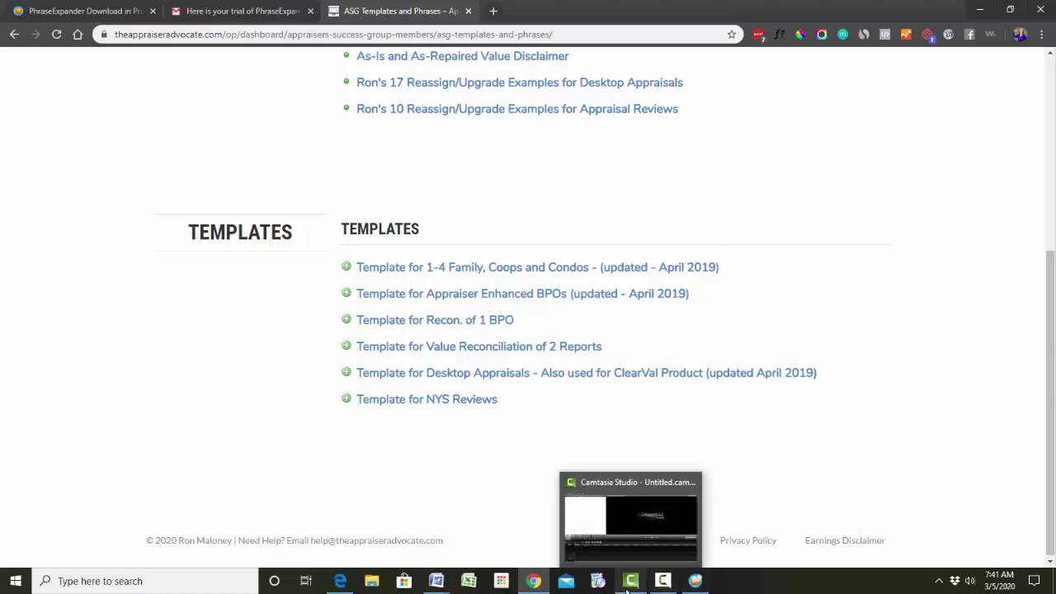
Step: Switch back to PhraseExpander and review the templates and their shortcuts in My Glossary
click(695, 581)
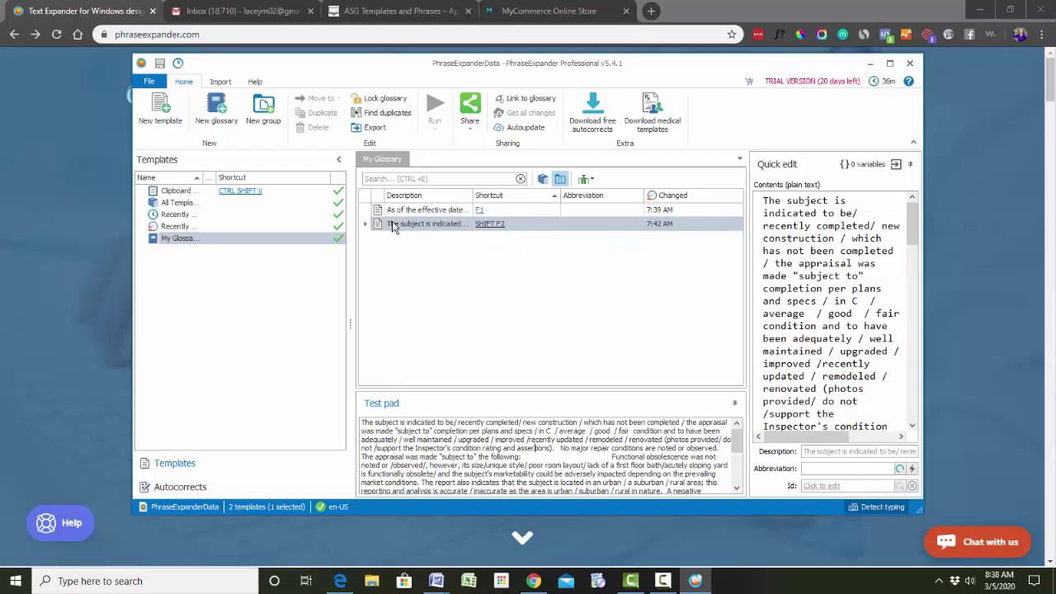
mouse_move(392, 225)
click(665, 581)
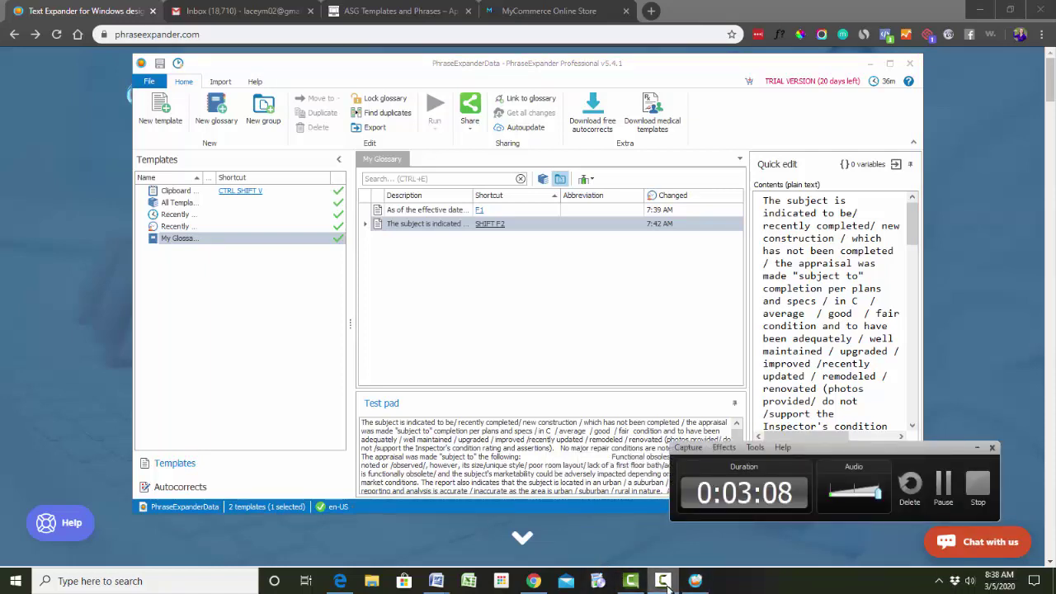